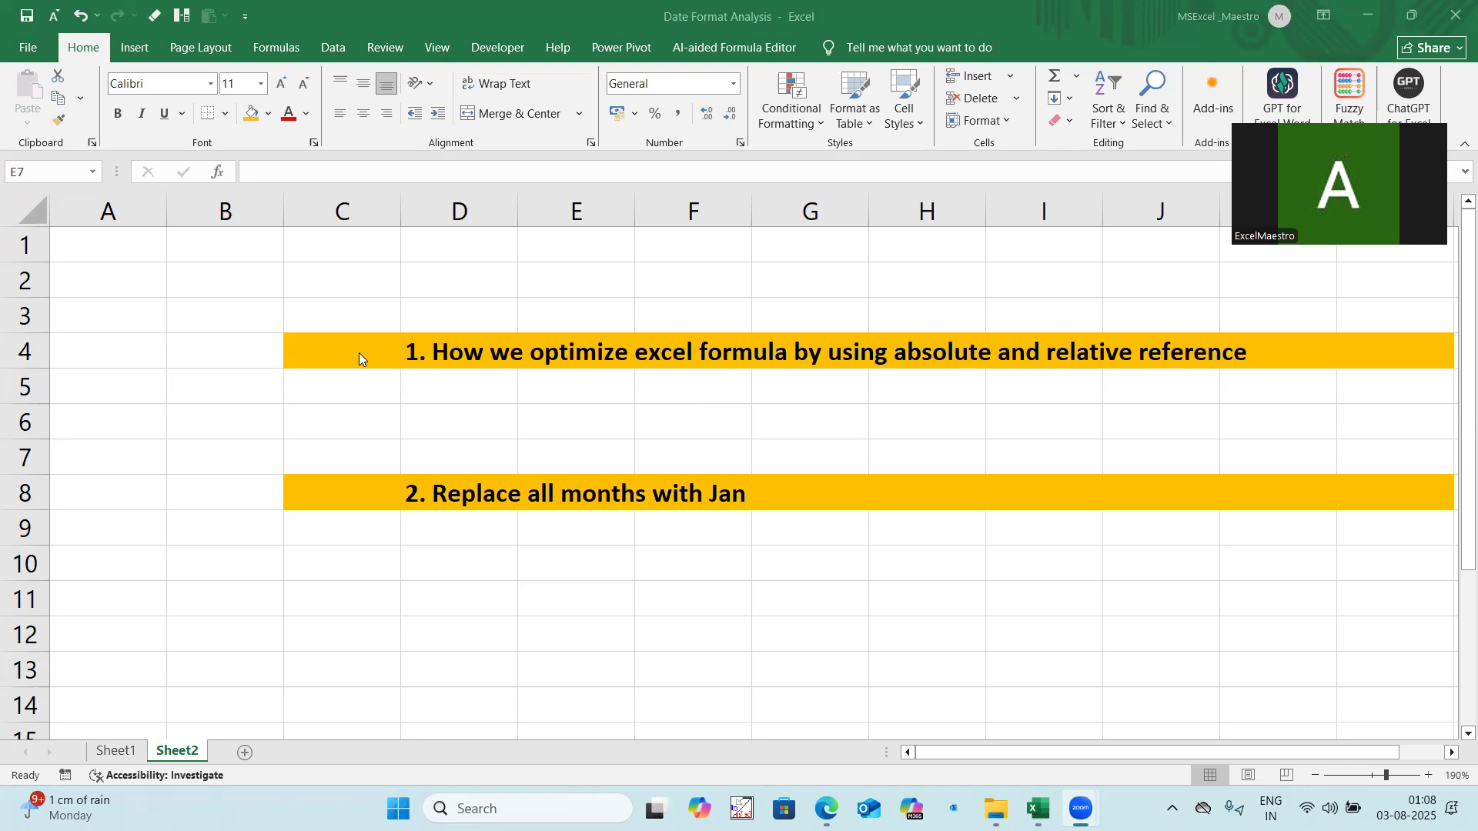
# Step: Review the two topic headings on Sheet2, about absolute and relative references and replacing all months with Jan
pyautogui.click(490, 358)
pyautogui.moveTo(377, 348); pyautogui.dragTo(1216, 348)
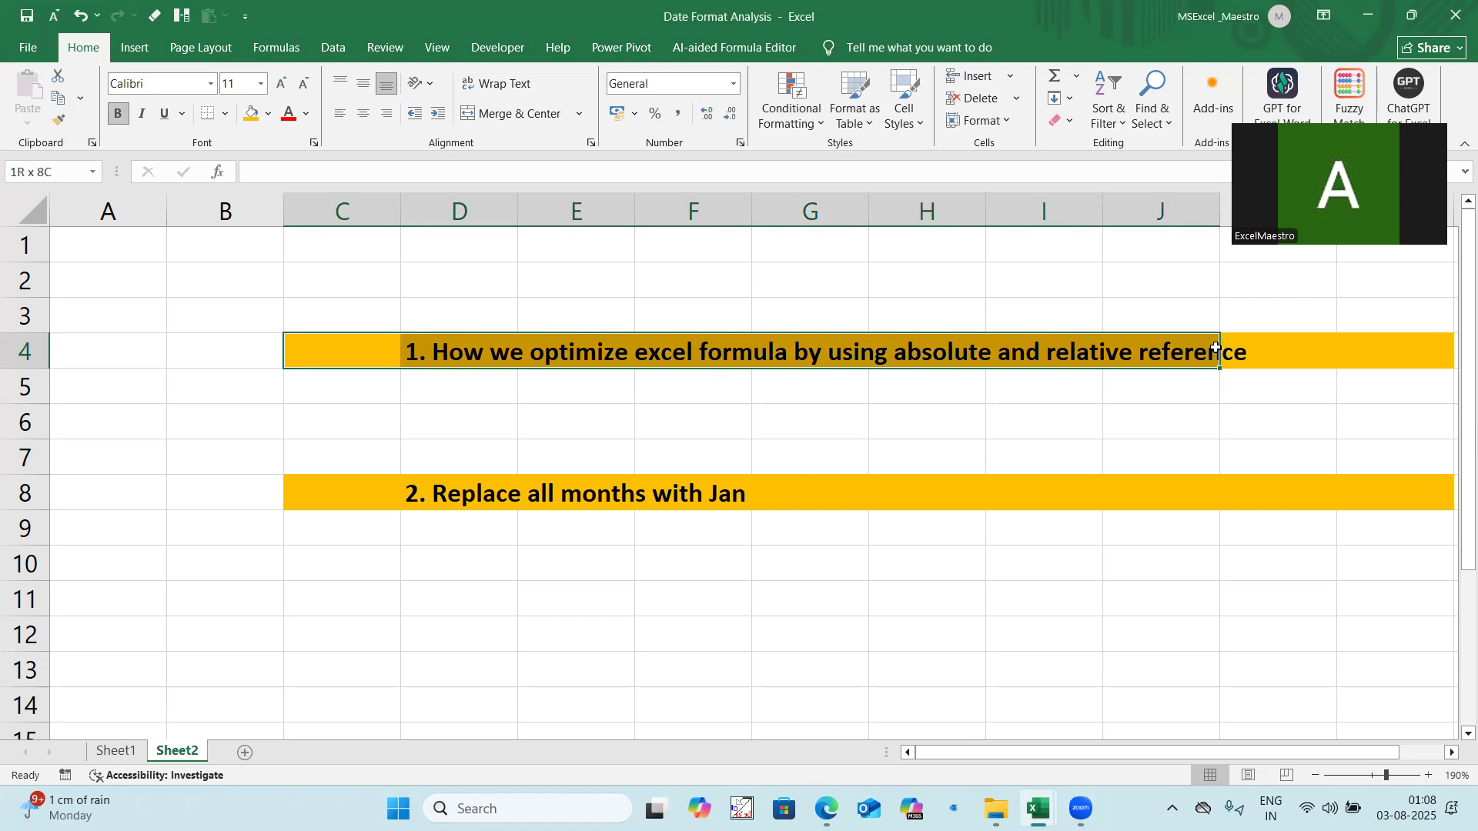
pyautogui.moveTo(1216, 348); pyautogui.dragTo(1217, 348)
pyautogui.moveTo(343, 500); pyautogui.dragTo(1227, 494)
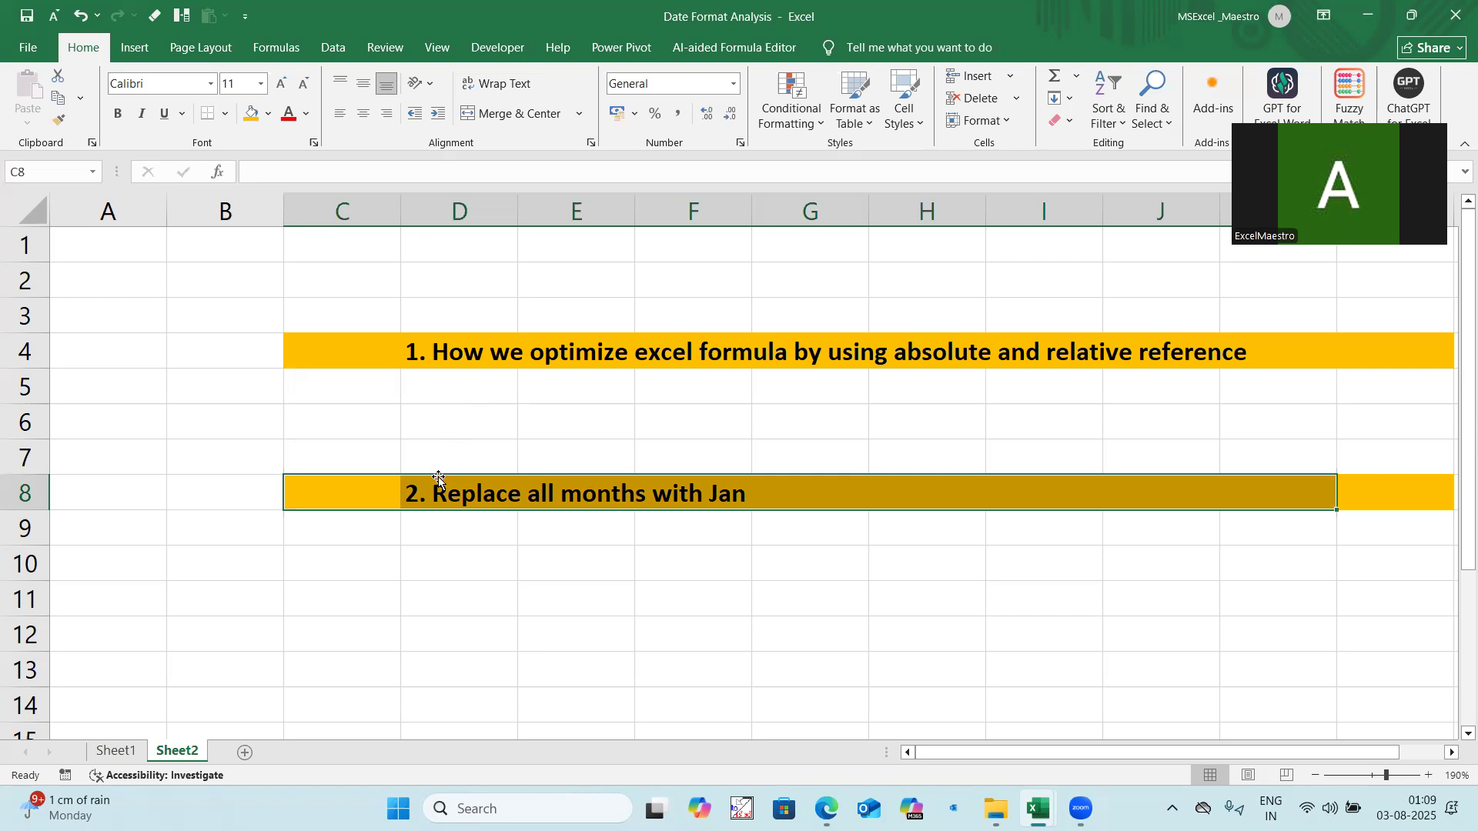
pyautogui.moveTo(331, 502); pyautogui.dragTo(1339, 492)
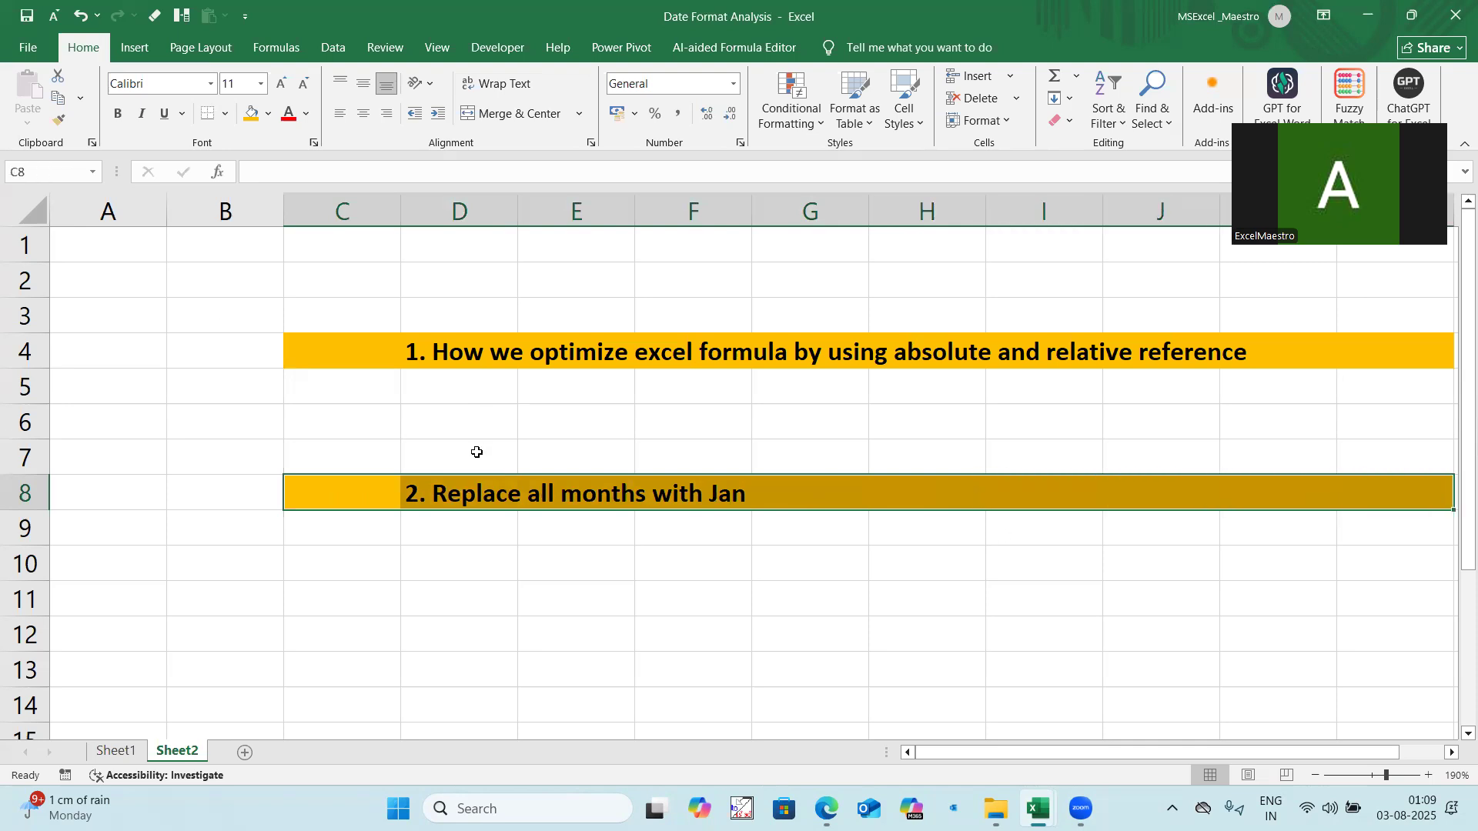
pyautogui.click(398, 352)
pyautogui.moveTo(398, 352); pyautogui.dragTo(1154, 355)
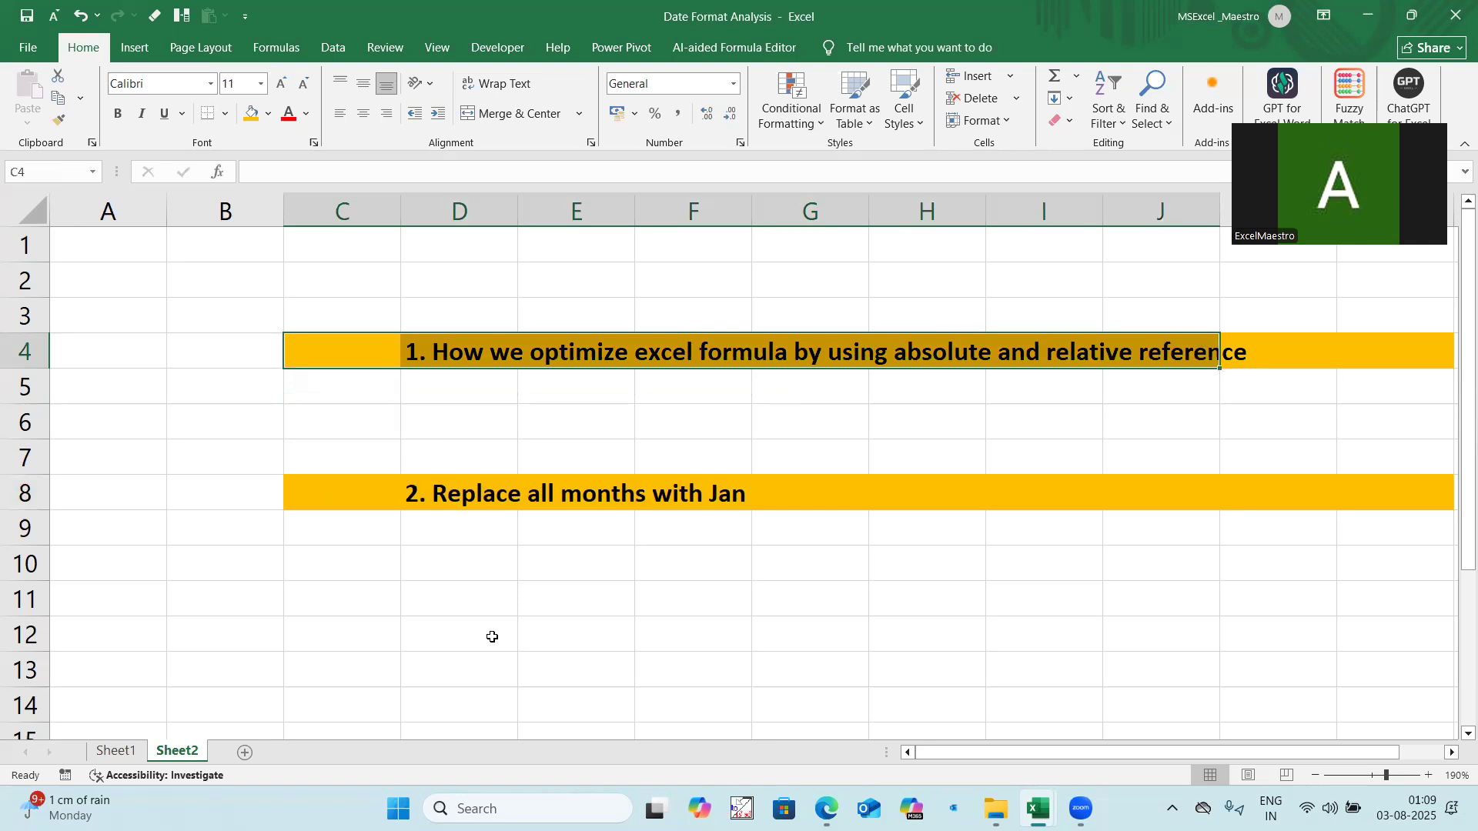
# Step: Open Sheet1 and examine the number-and-date entries in column A
pyautogui.click(139, 751)
pyautogui.moveTo(292, 281); pyautogui.dragTo(323, 636)
pyautogui.moveTo(292, 348); pyautogui.dragTo(316, 702)
pyautogui.moveTo(266, 283); pyautogui.dragTo(270, 616)
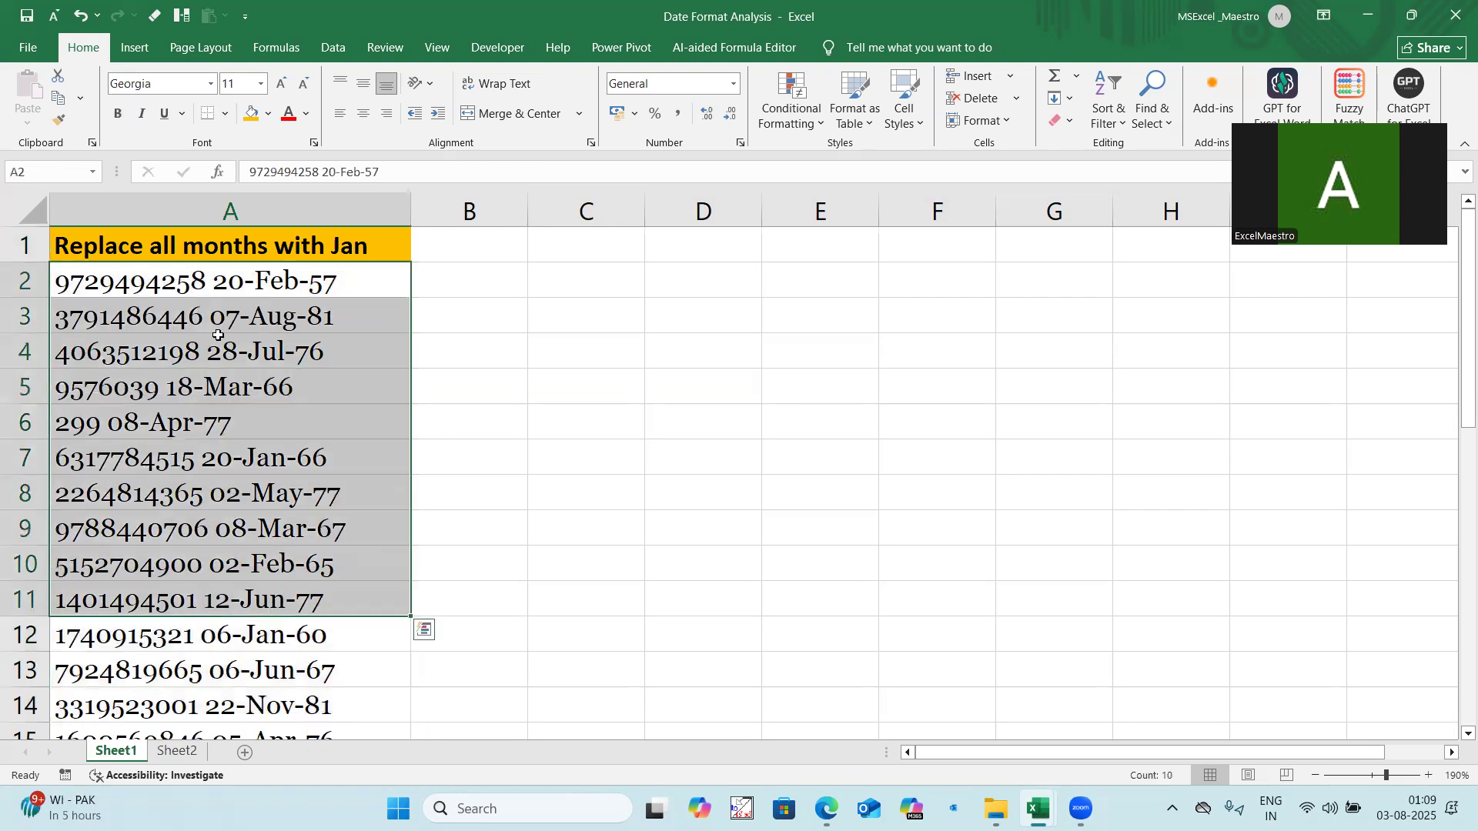
pyautogui.click(281, 281)
pyautogui.keyDown('shift'); pyautogui.click(323, 670); pyautogui.keyUp('shift')
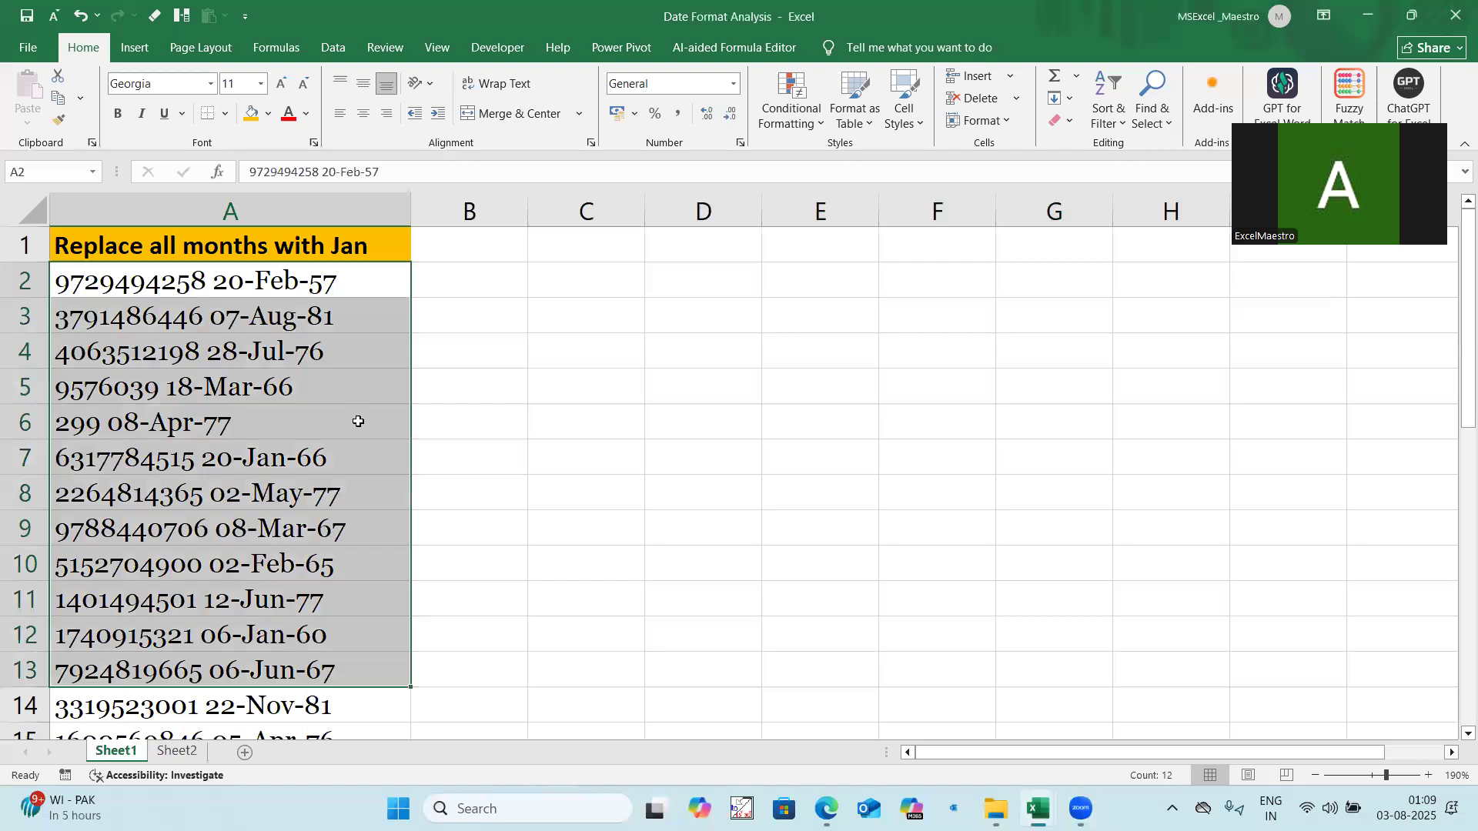
# Step: Widen column B and set the font size of cell B2 to 12
pyautogui.moveTo(529, 210); pyautogui.dragTo(769, 210)
pyautogui.click(594, 275)
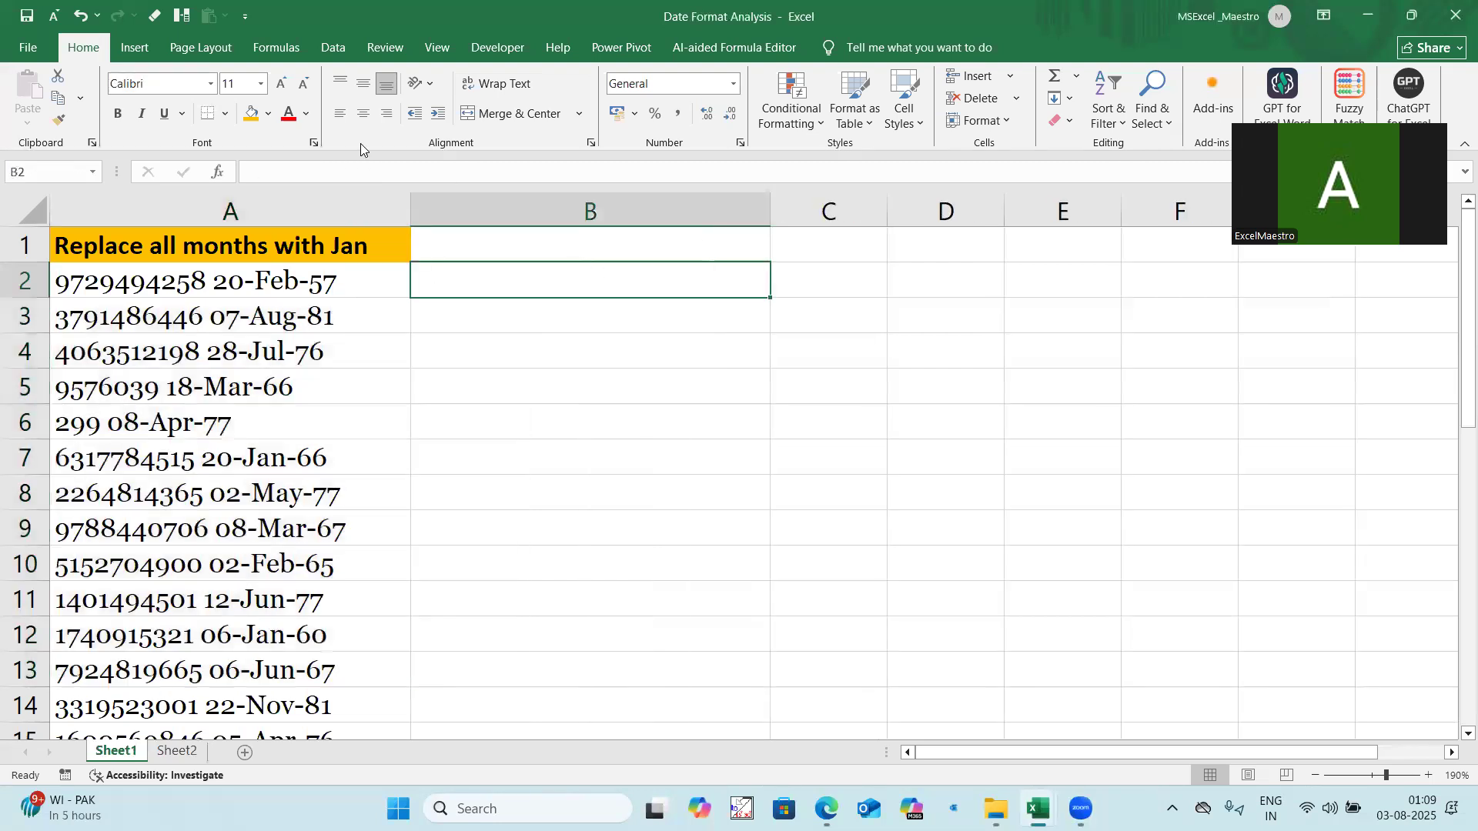
pyautogui.click(260, 85)
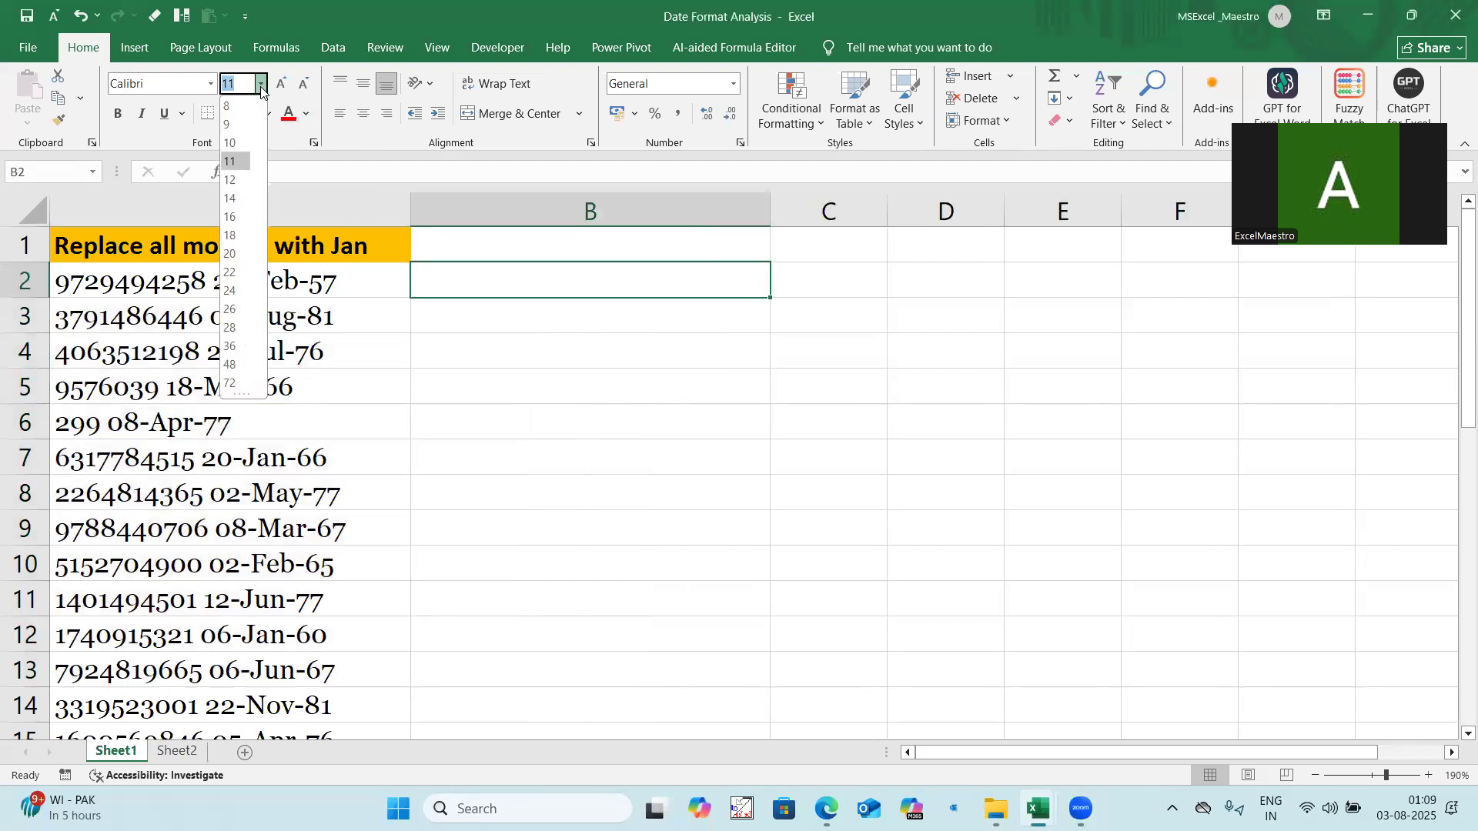
pyautogui.click(235, 175)
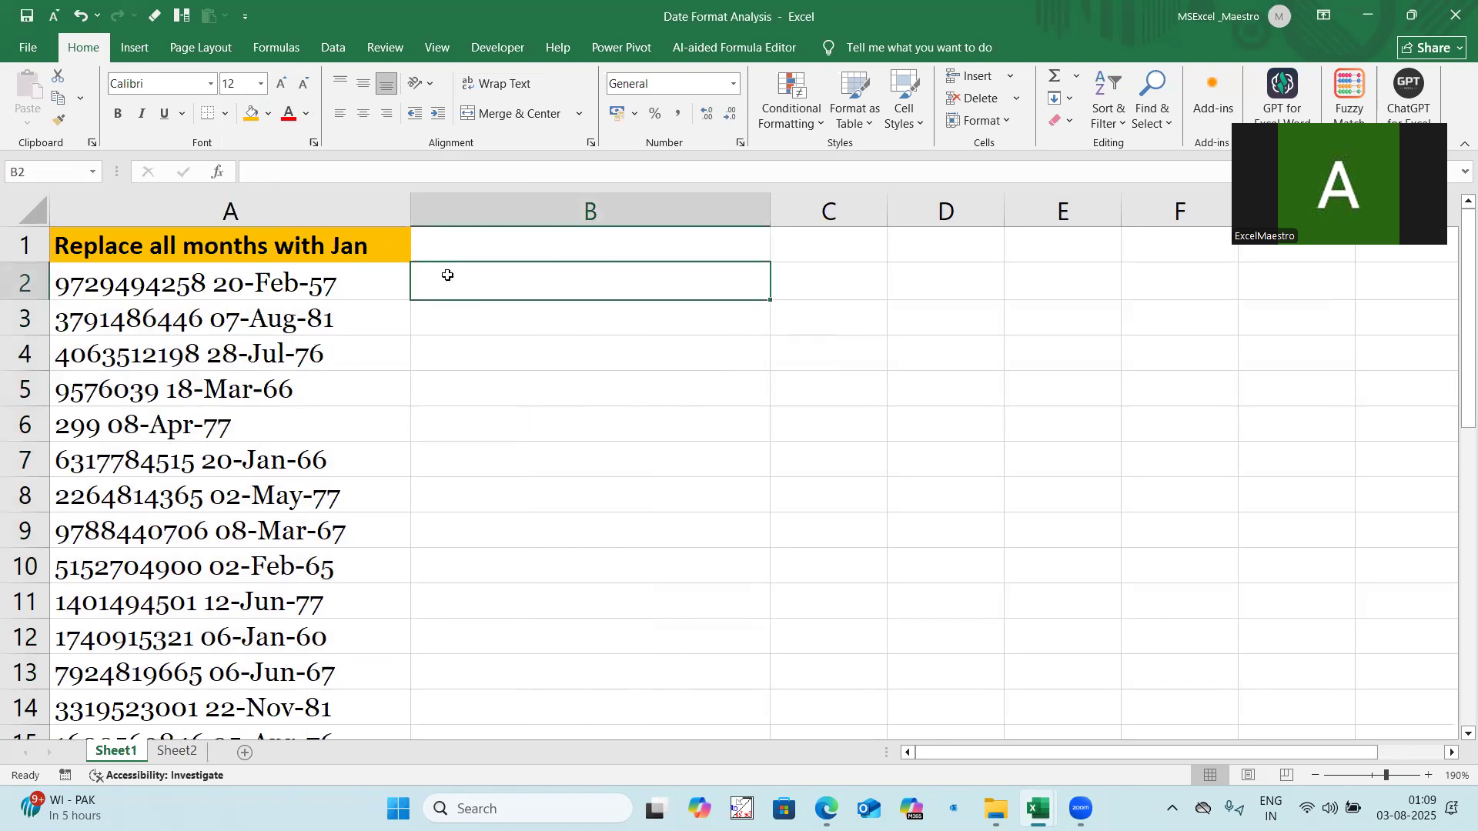
# Step: Head column B with "Length" in B1 and enter =LEN(A2) in B2 to count the entry's characters
pyautogui.click(465, 240)
pyautogui.write('Length')
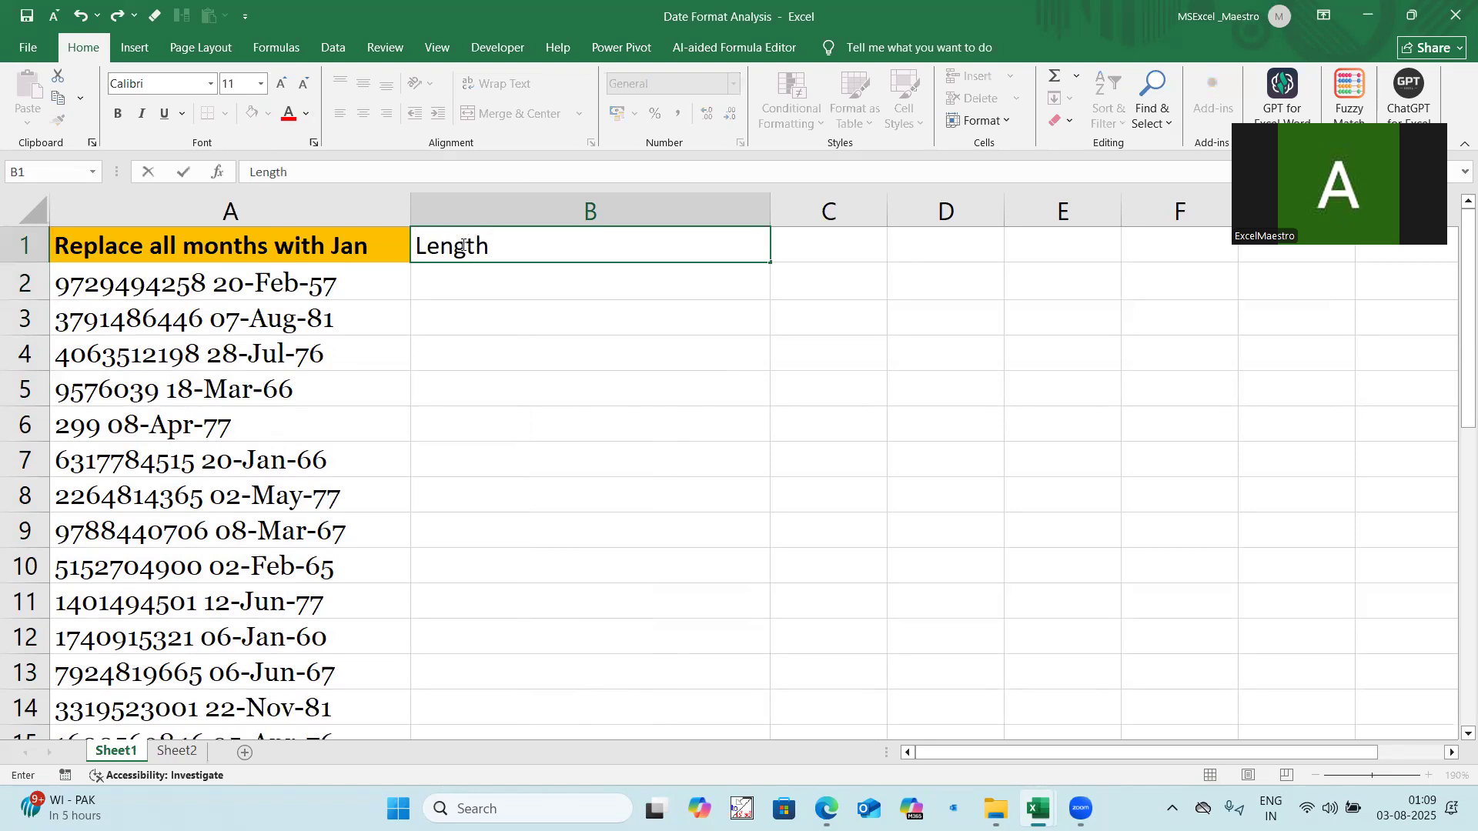
pyautogui.click(442, 287)
pyautogui.write('=len')
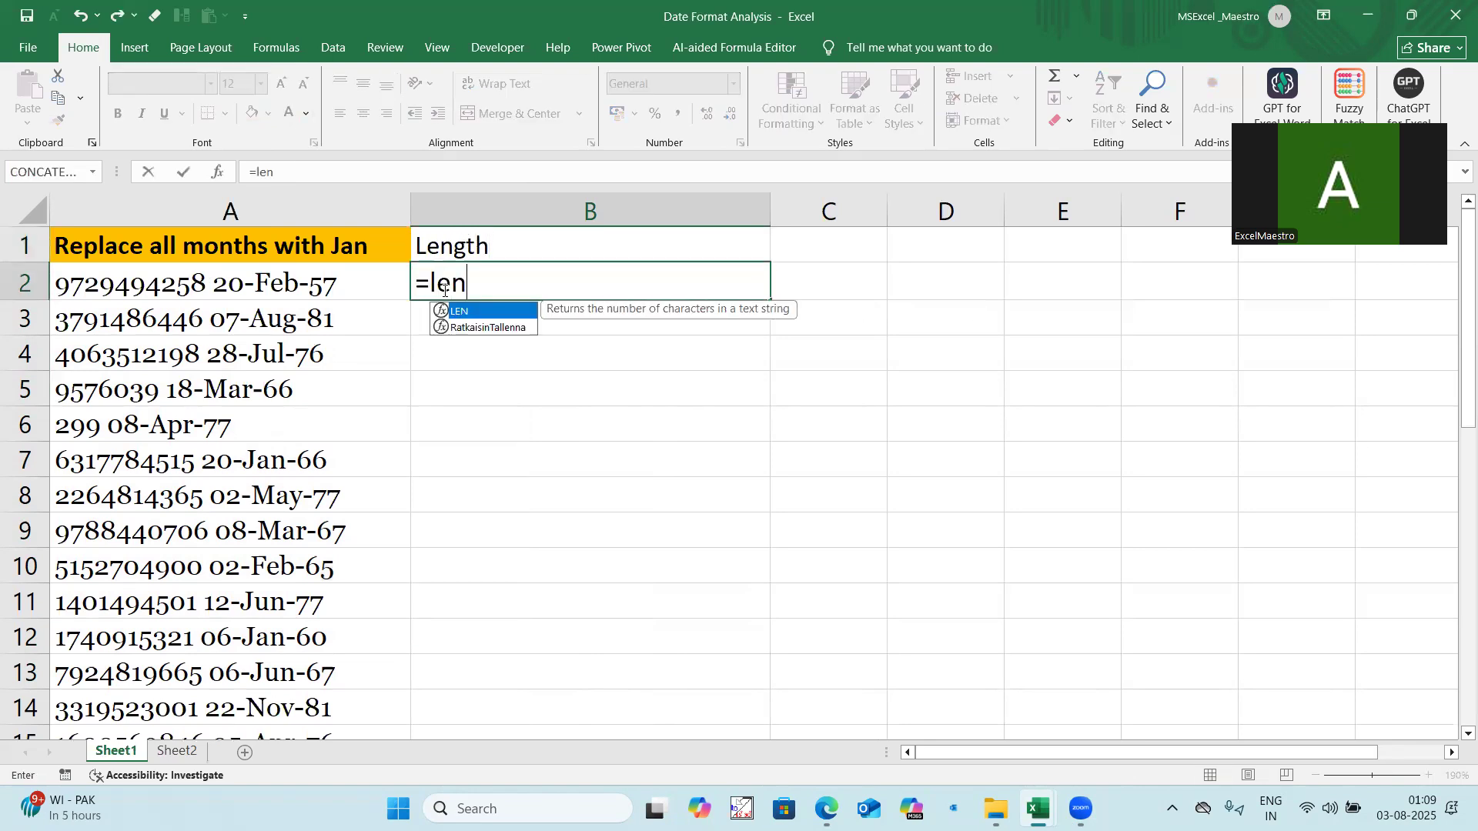
pyautogui.write('(')
pyautogui.click(315, 281)
pyautogui.write(')')
pyautogui.press('Return')
# Step: Fill the LEN formula from B2 down to the end of the data, narrow column B and slightly widen column C
pyautogui.click(663, 267)
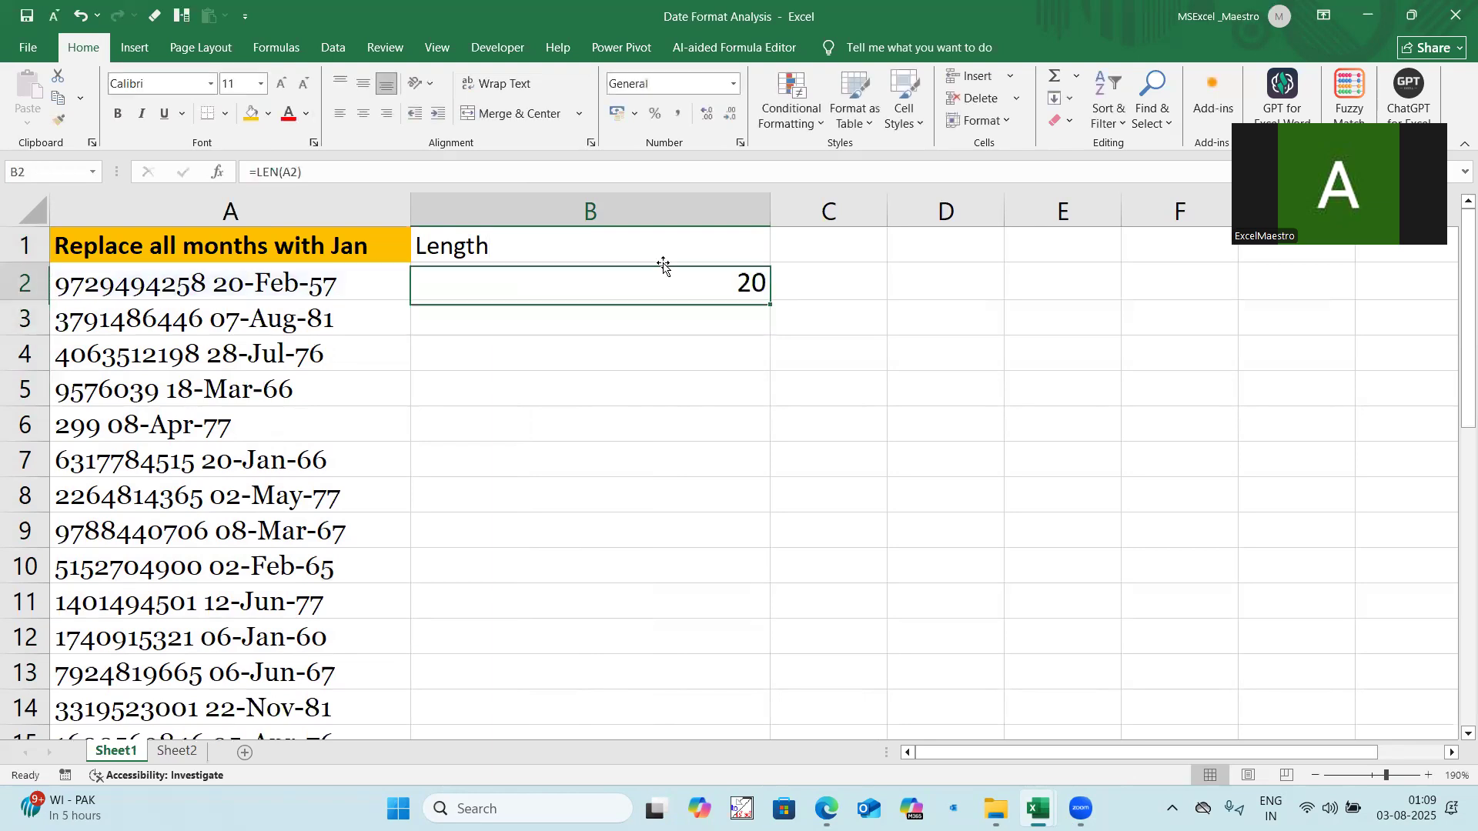
pyautogui.doubleClick(770, 305)
pyautogui.moveTo(765, 210); pyautogui.dragTo(568, 296)
pyautogui.moveTo(692, 210); pyautogui.dragTo(705, 211)
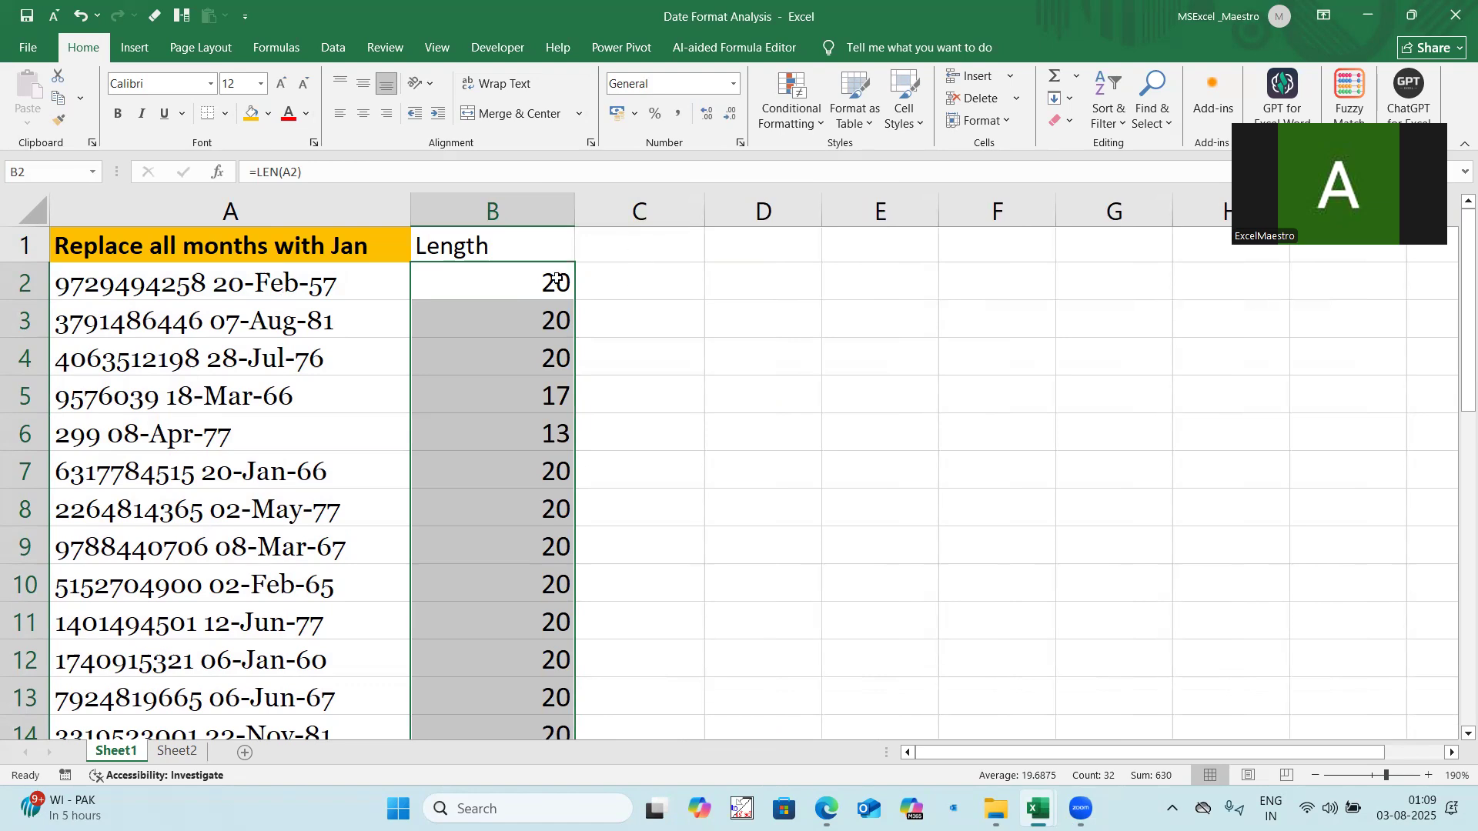
# Step: Examine the month and year characters at the end of the text in A2
pyautogui.click(353, 280)
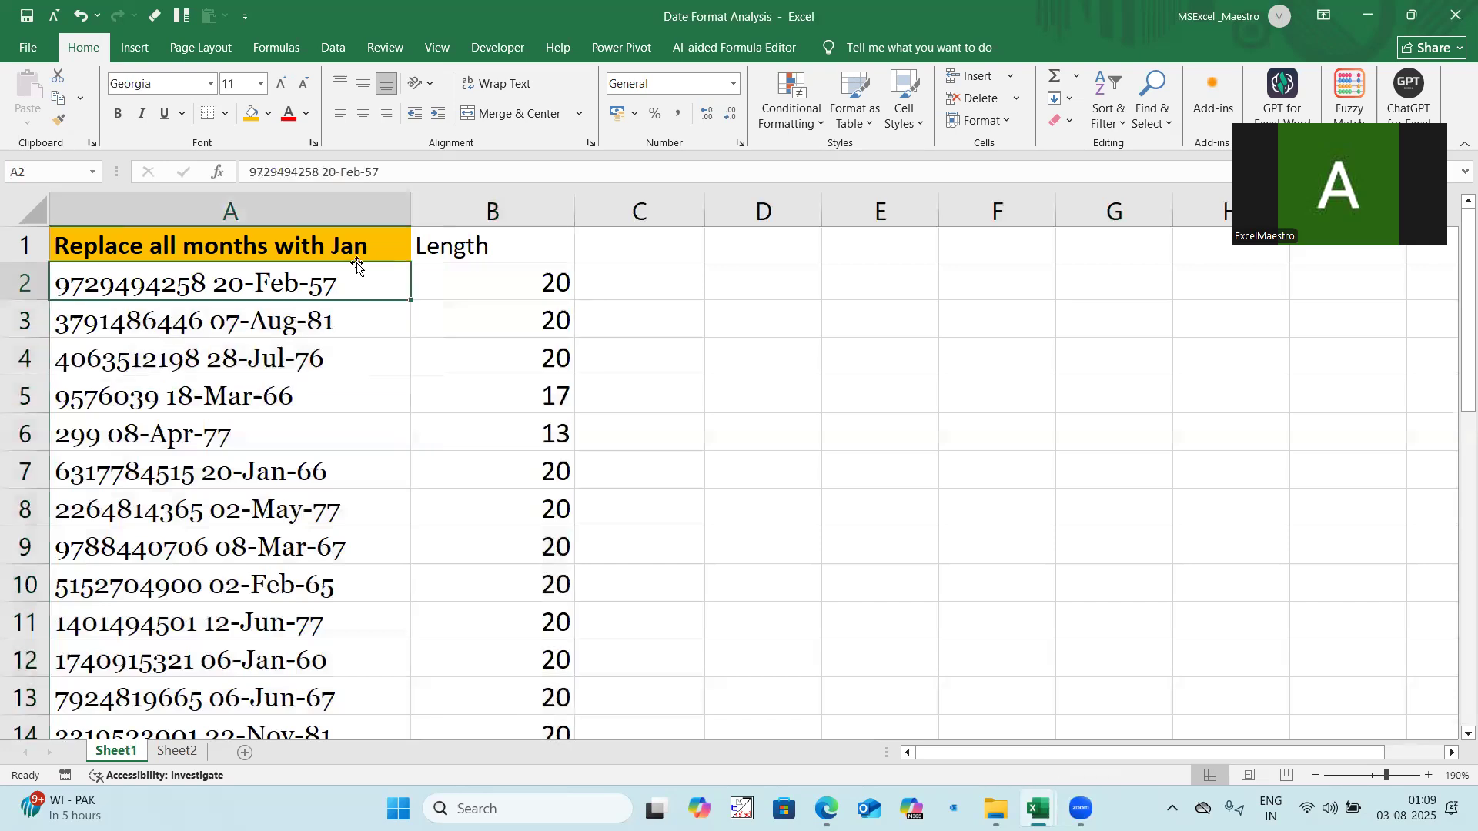
pyautogui.moveTo(361, 168); pyautogui.dragTo(400, 168)
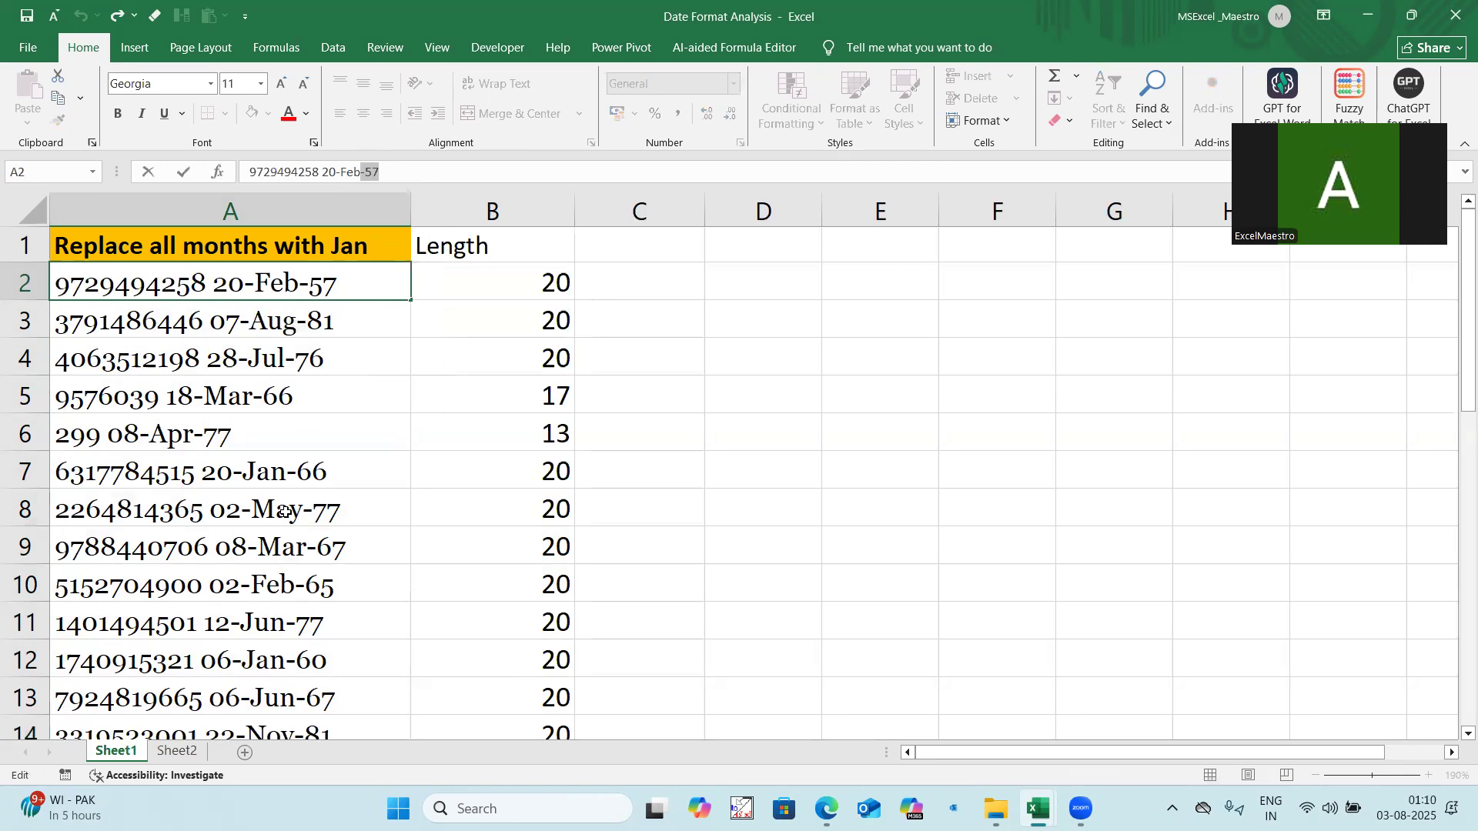
pyautogui.moveTo(343, 171); pyautogui.dragTo(381, 171)
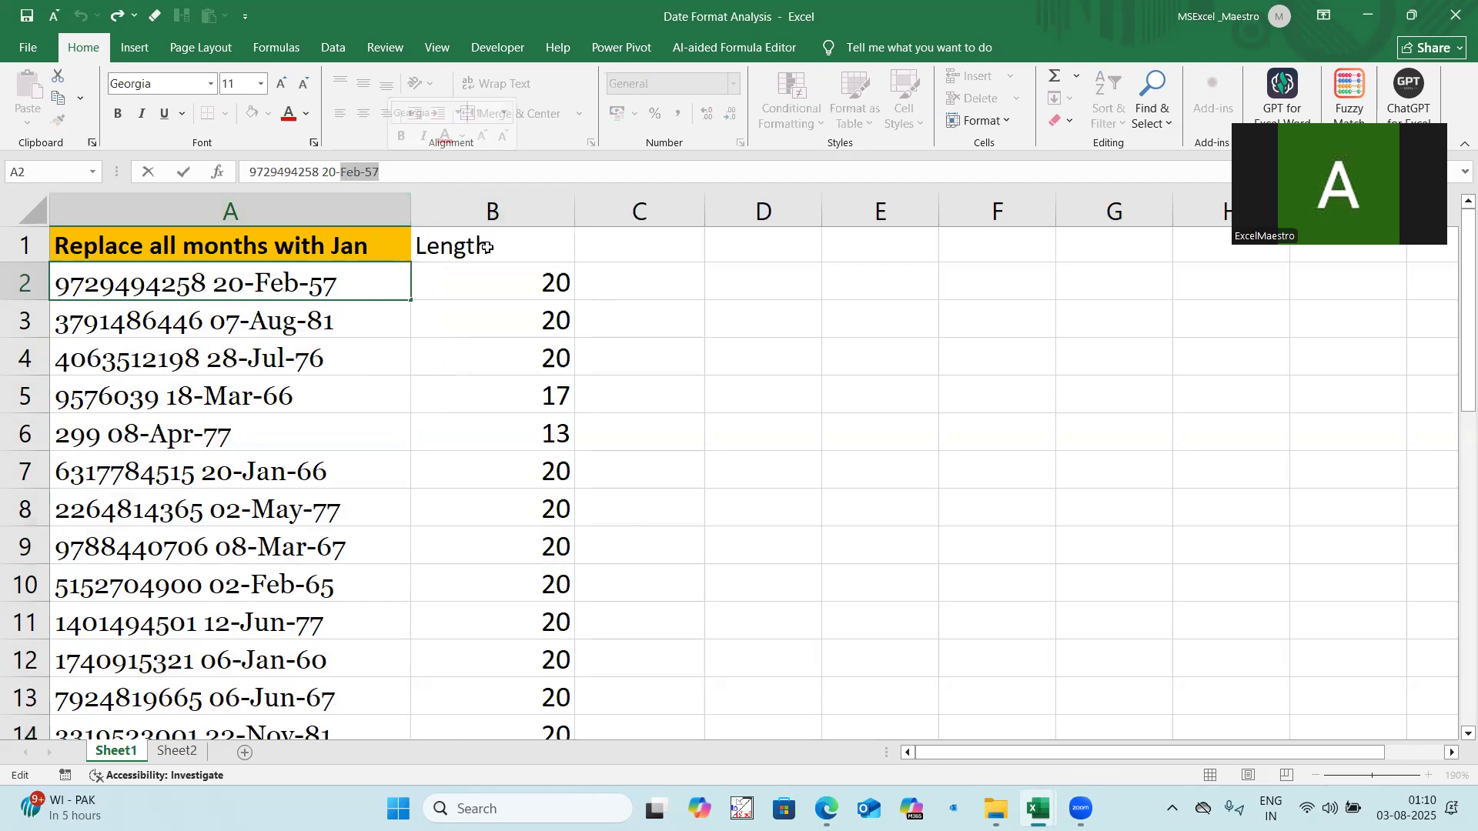
pyautogui.click(508, 275)
# Step: Enter =REPLACE(A2,B2-6,3,"Jan") in C2 to swap the month in A2 for Jan
pyautogui.click(610, 275)
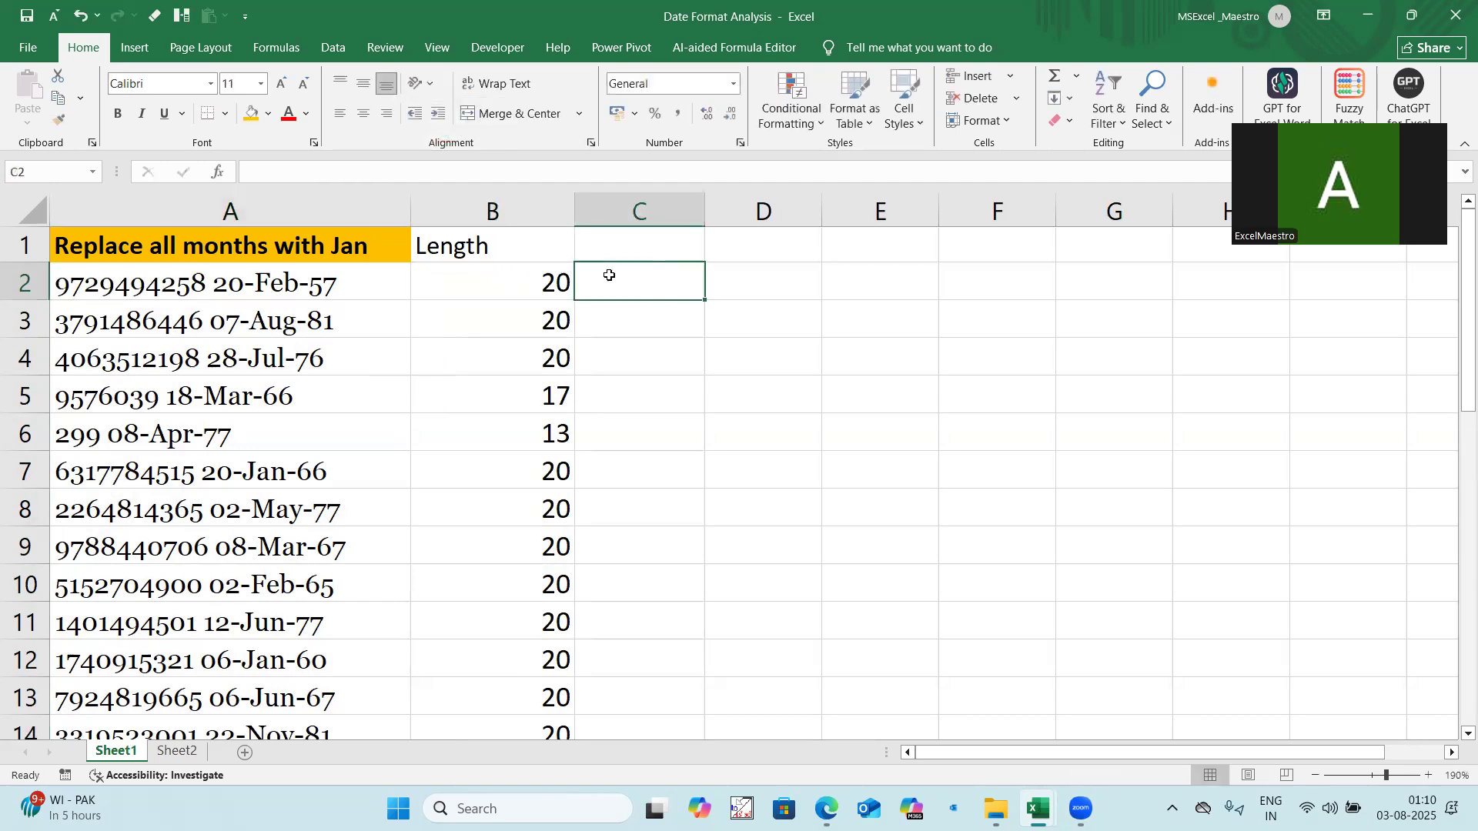
pyautogui.write('=replace(')
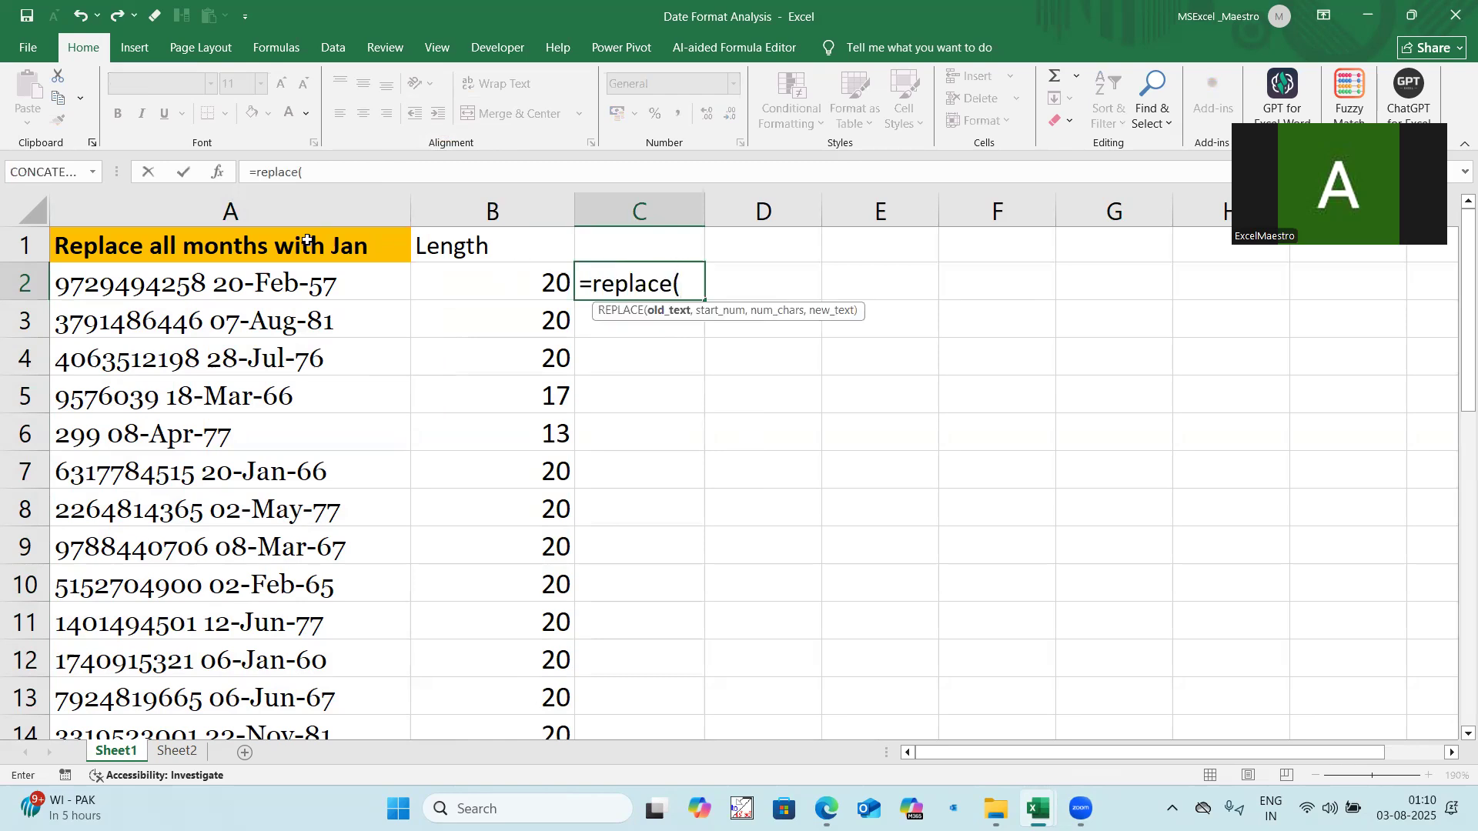
pyautogui.click(318, 285)
pyautogui.write(',')
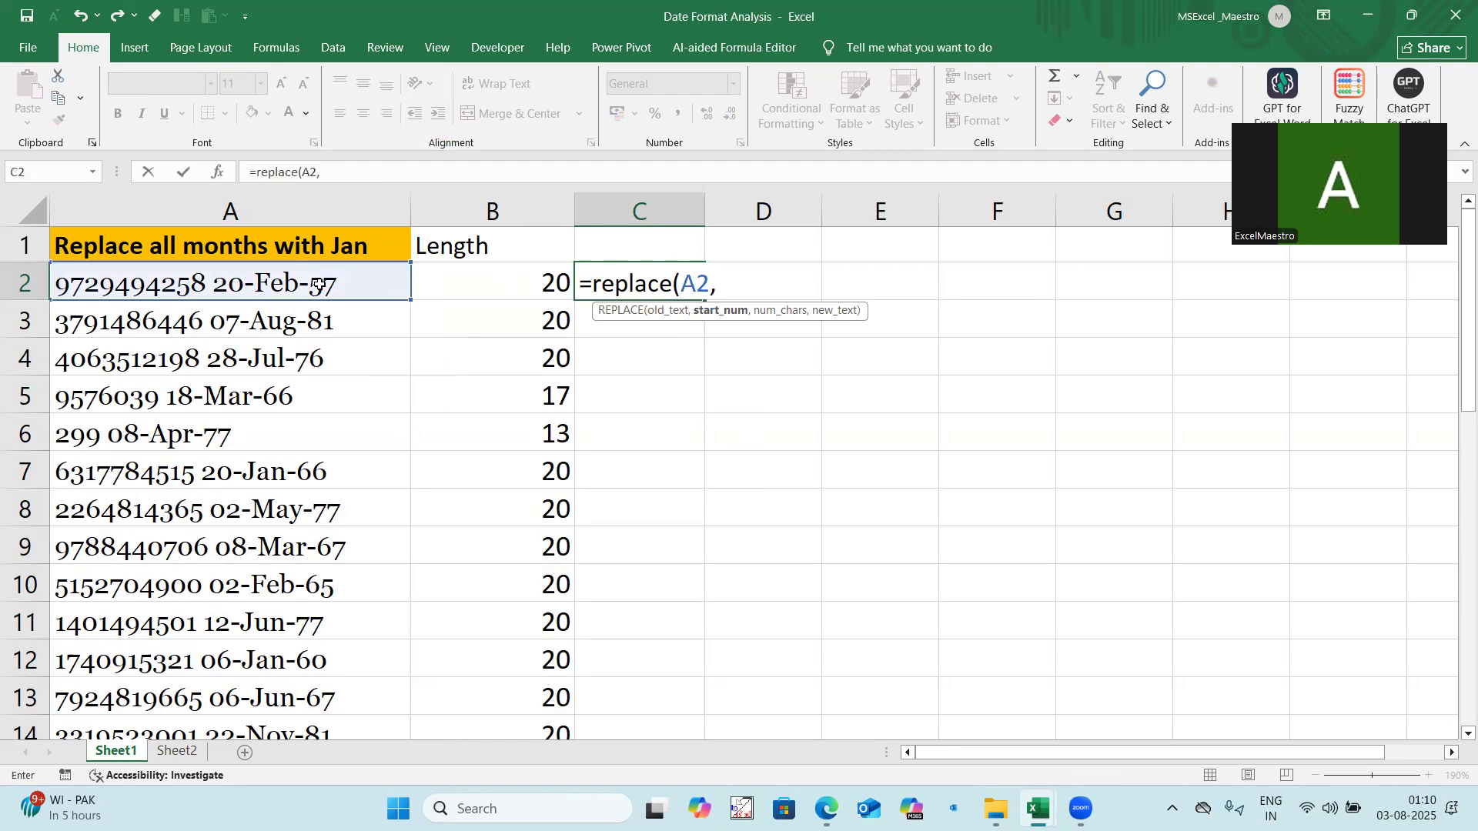
pyautogui.click(485, 280)
pyautogui.write('-6,')
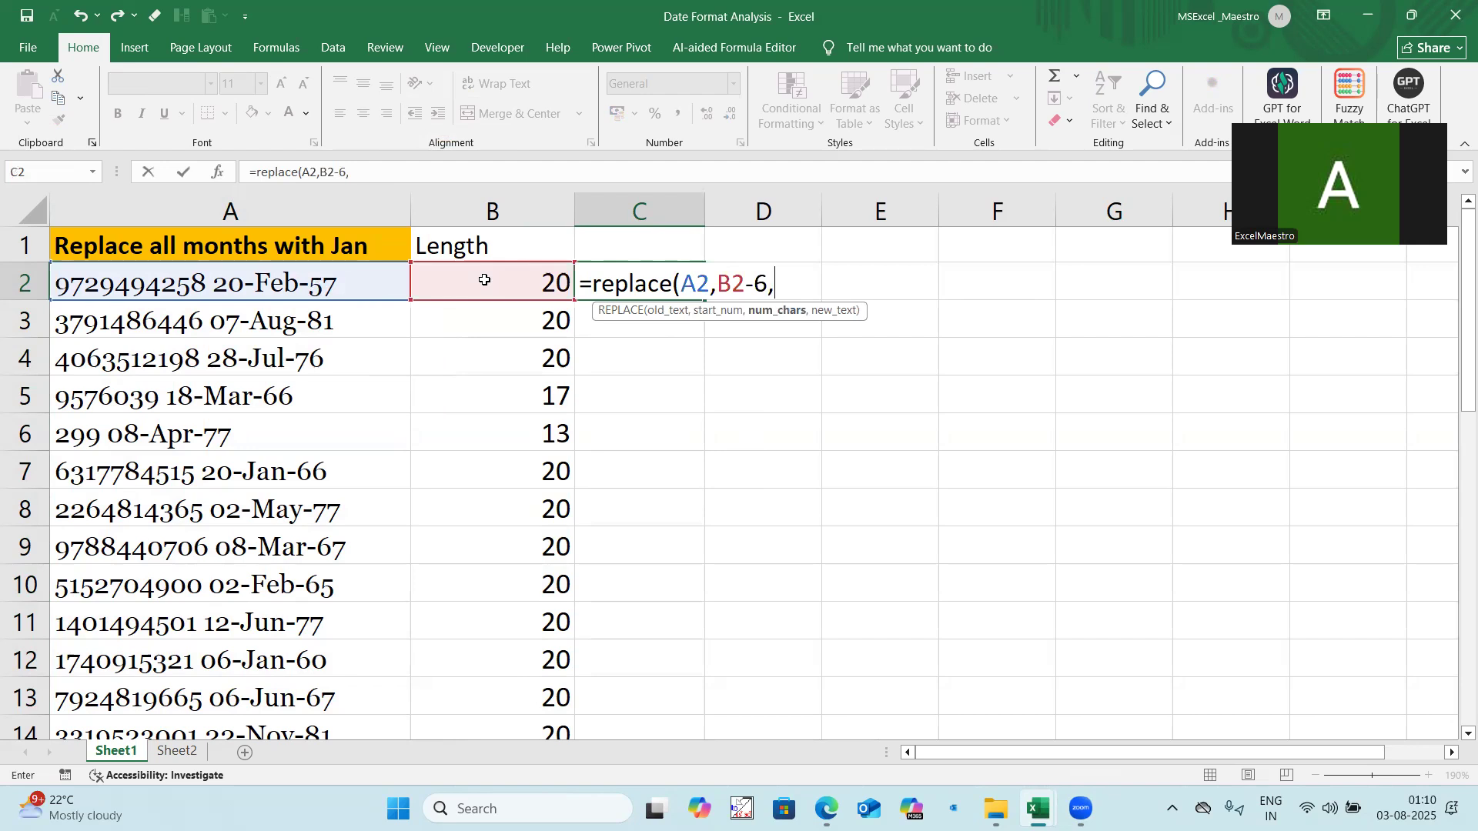
pyautogui.write('3,"J')
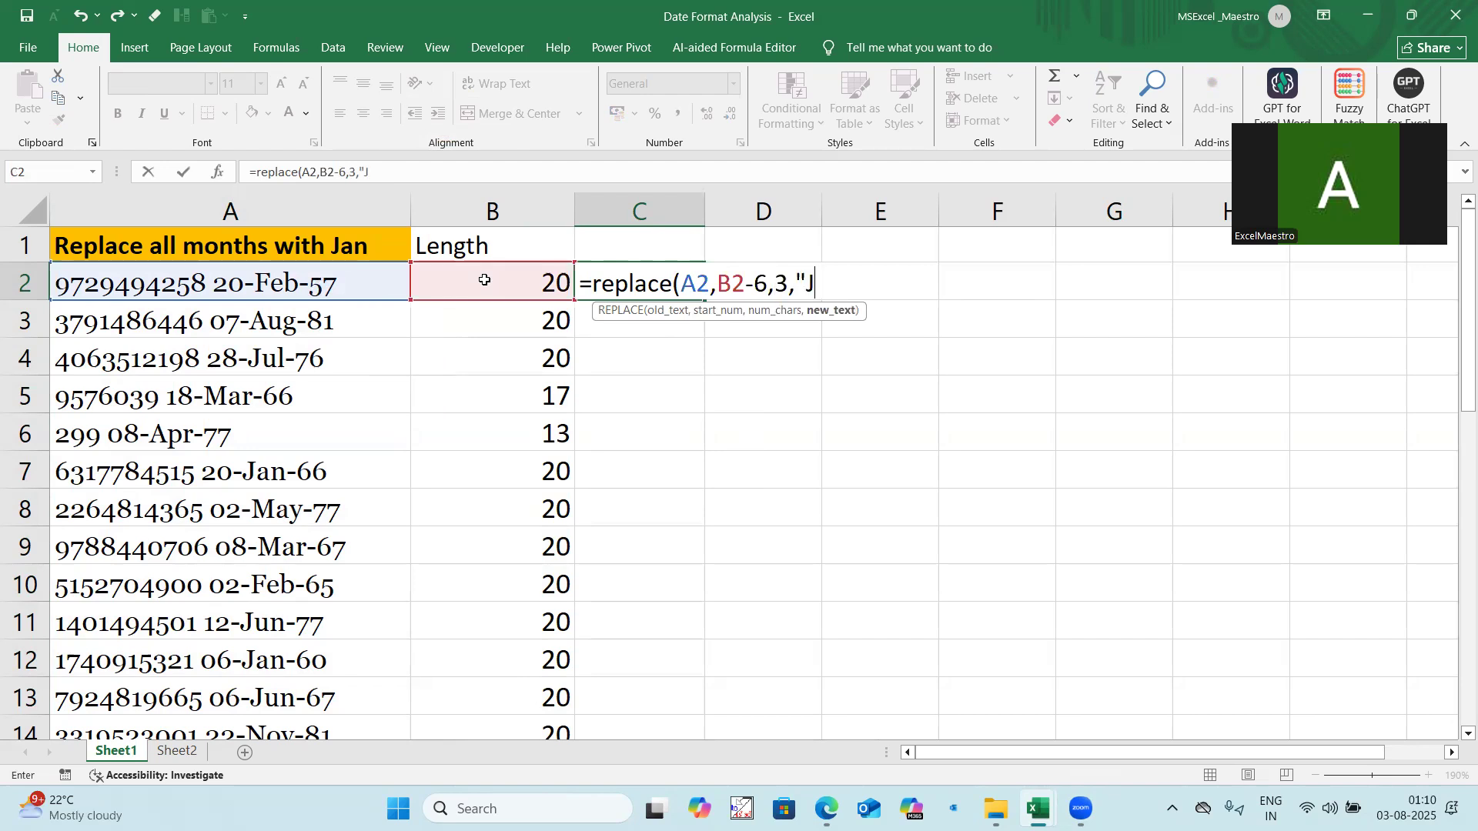
pyautogui.write('an")')
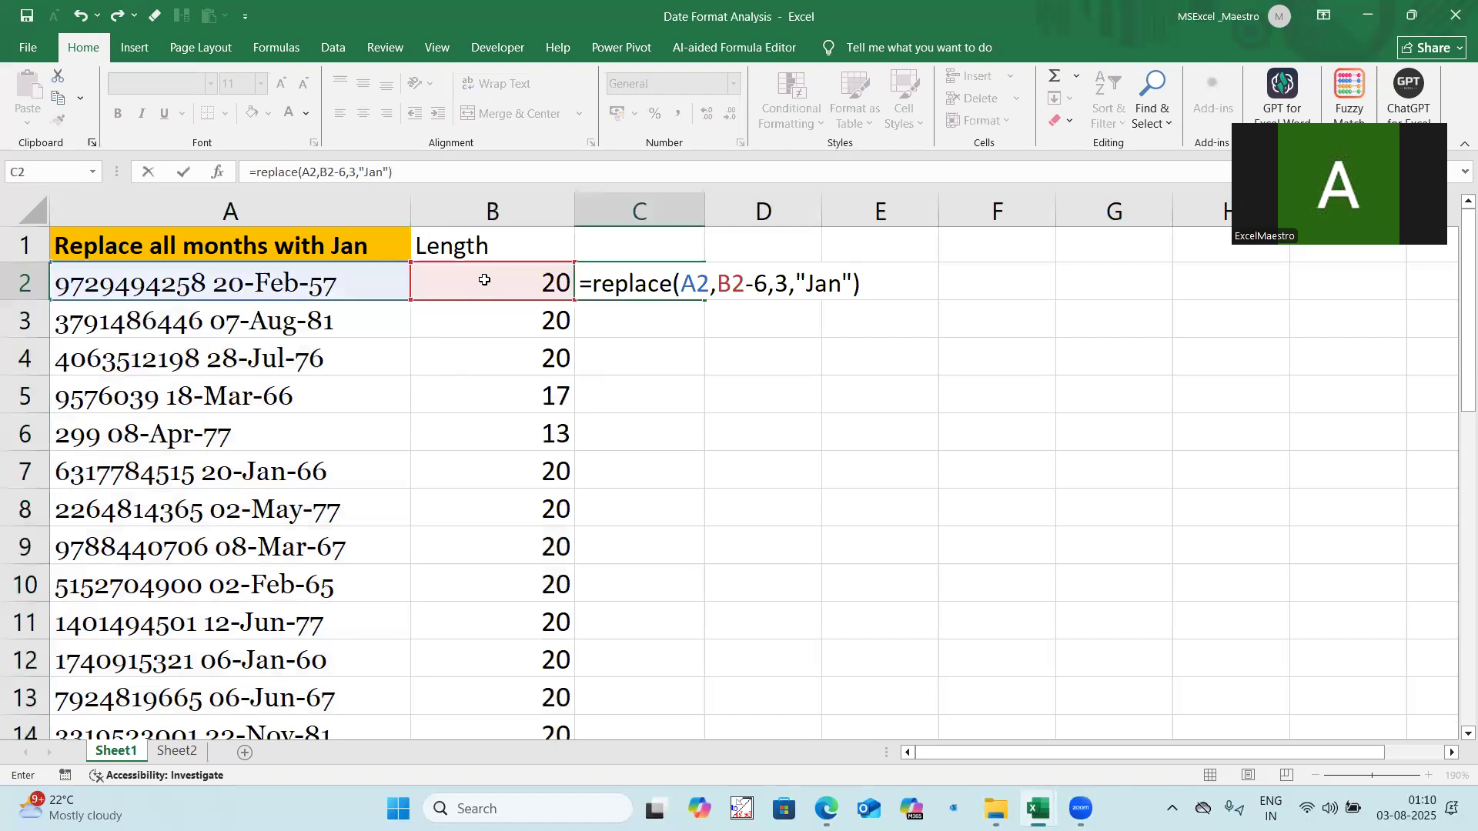
pyautogui.press('Return')
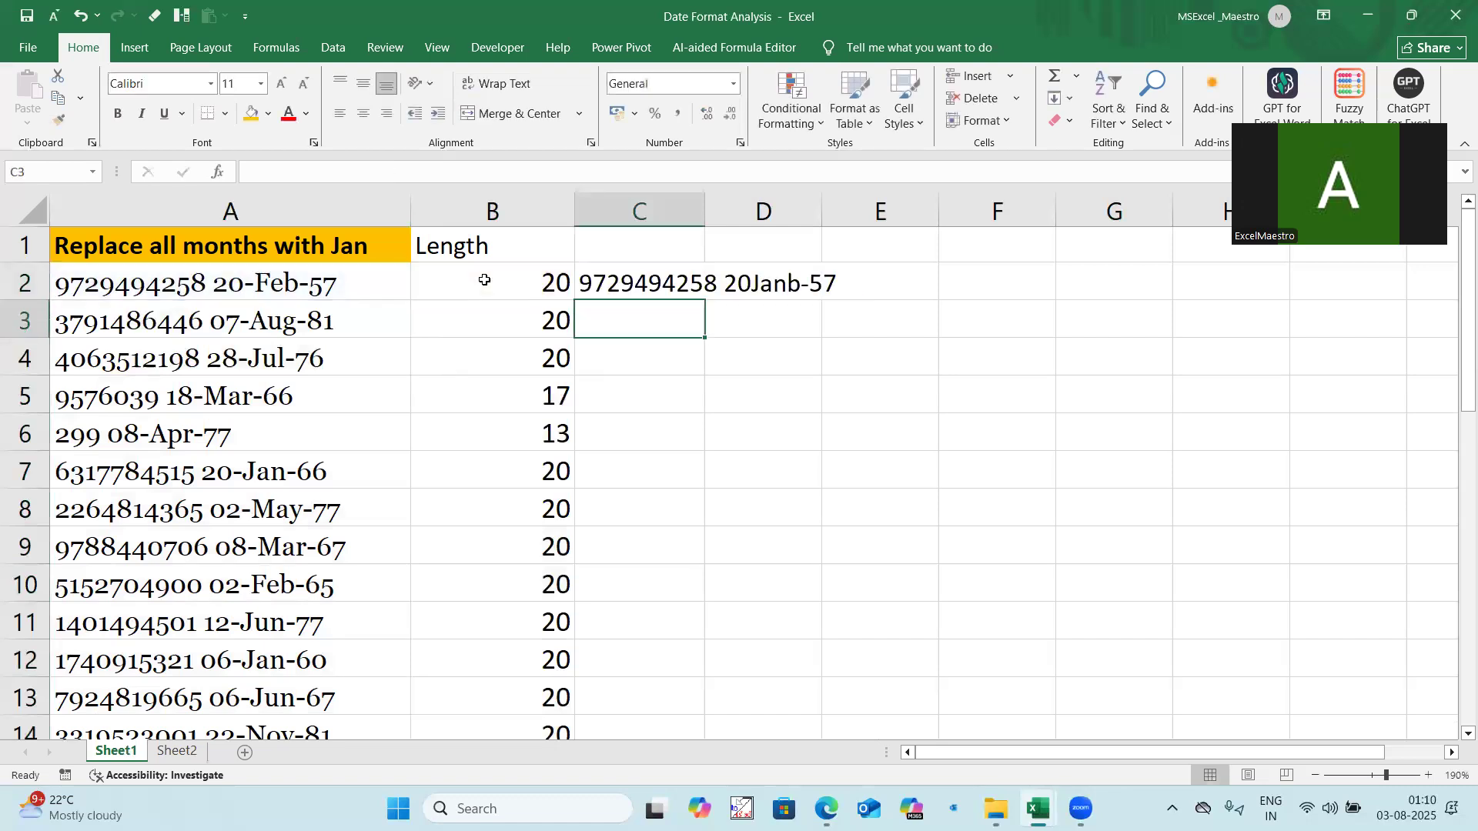
# Step: Change the start position in C2's REPLACE formula to B2-6+1
pyautogui.click(652, 275)
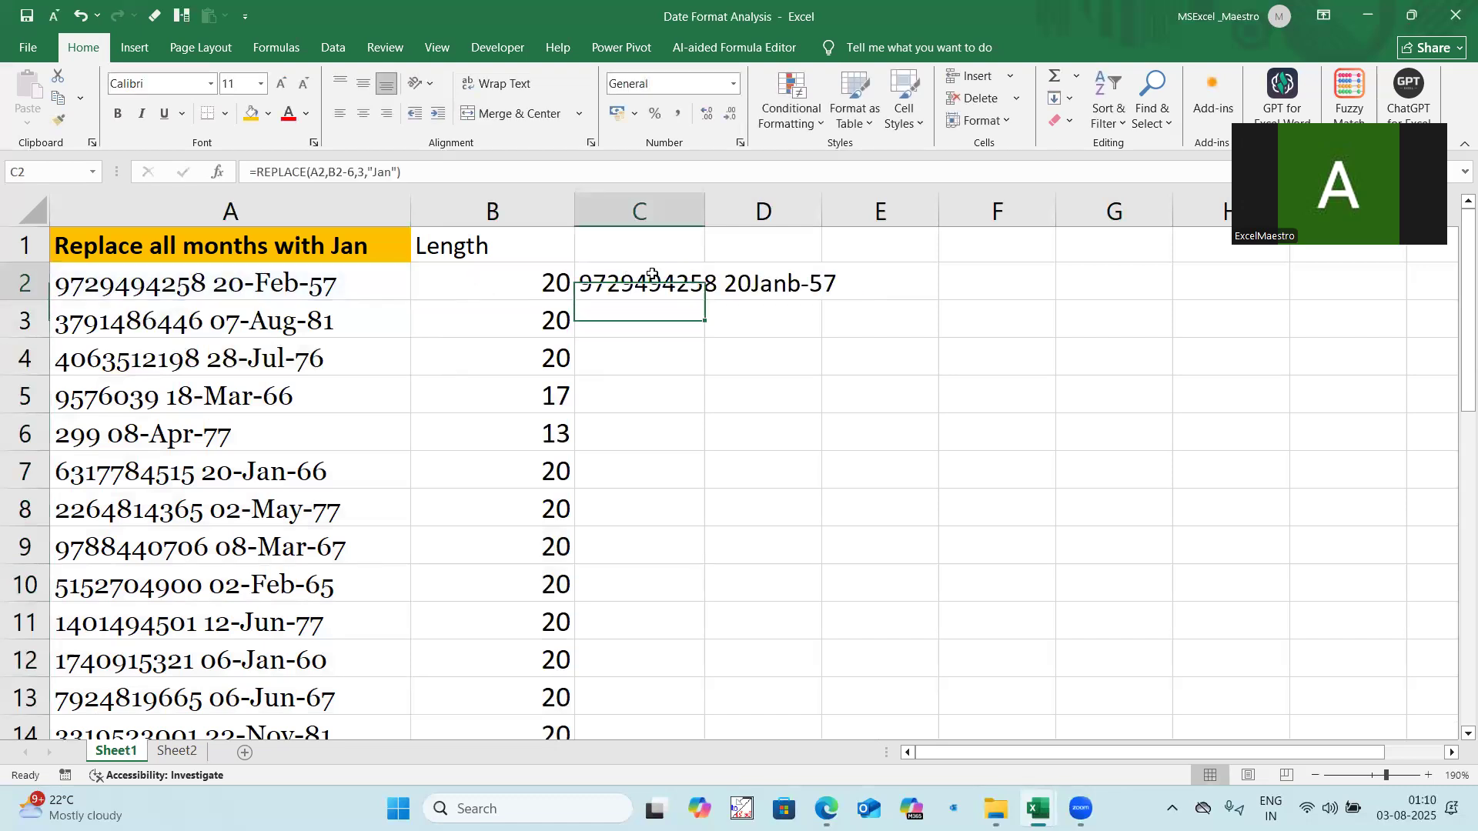
pyautogui.click(356, 171)
pyautogui.write('+1')
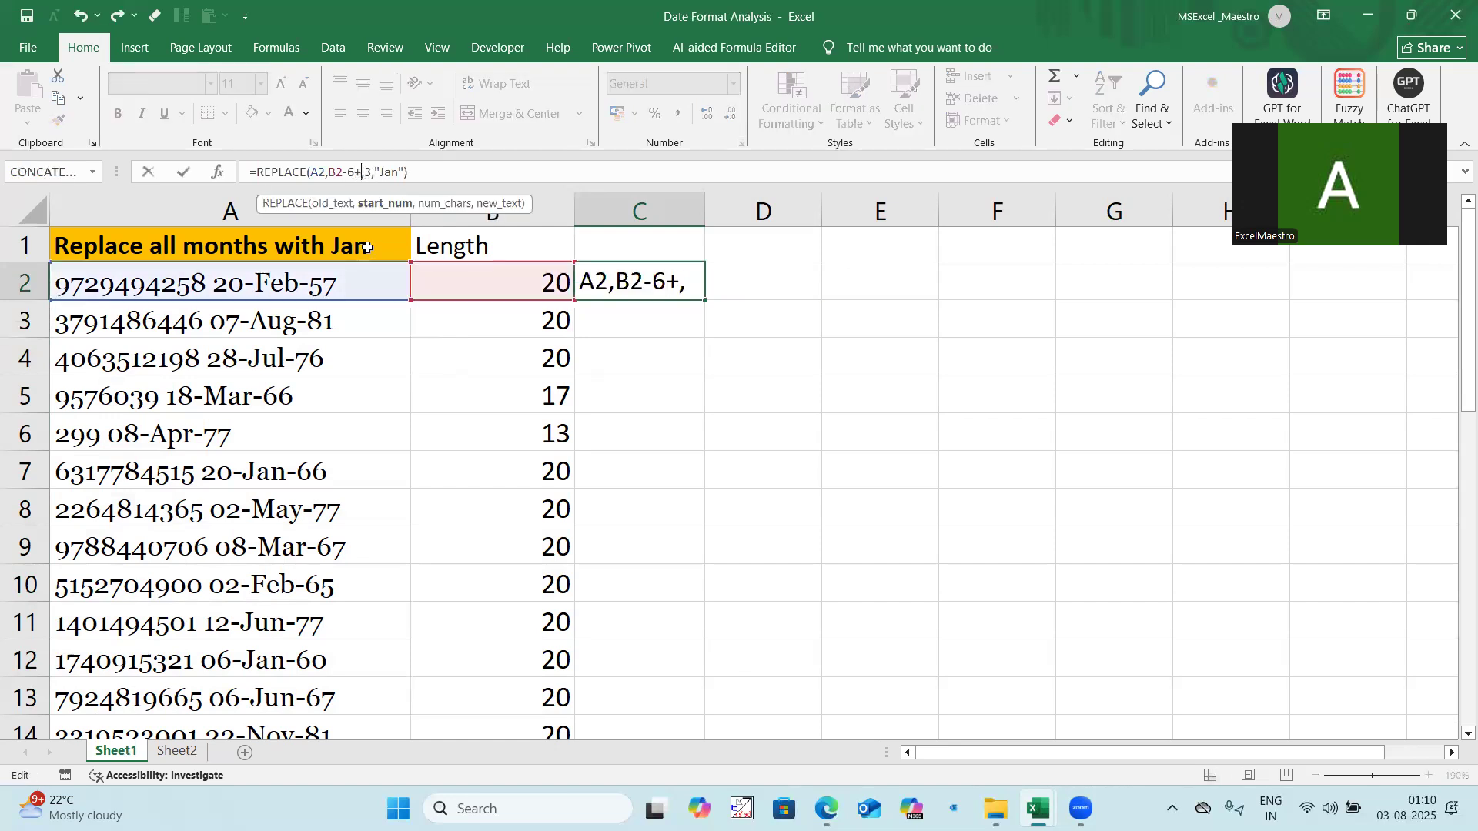
pyautogui.press('Return')
# Step: Fit column C to its contents with slight extra width and fill the REPLACE formula from C2 down the data rows
pyautogui.click(597, 273)
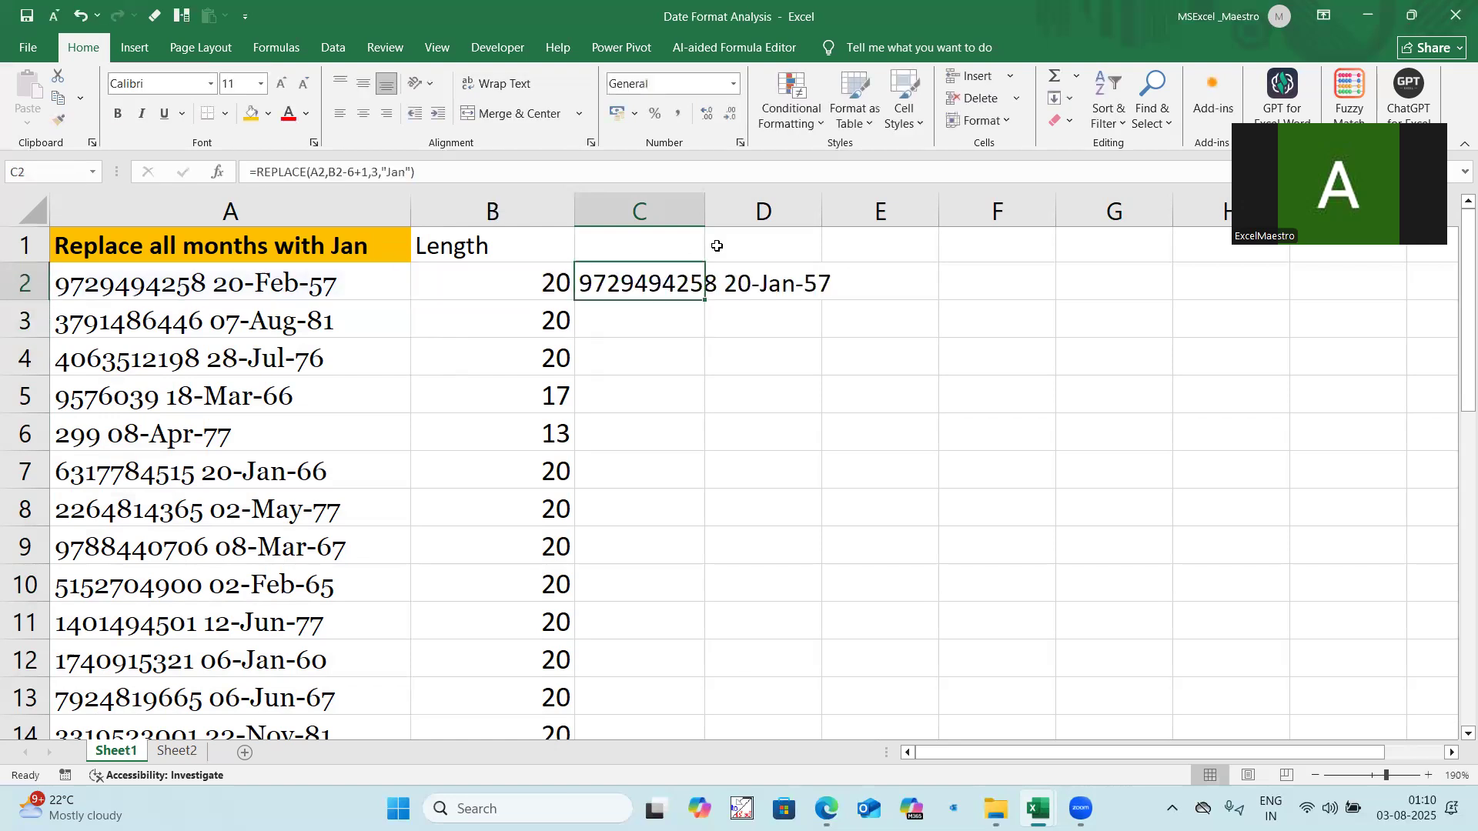
pyautogui.doubleClick(704, 209)
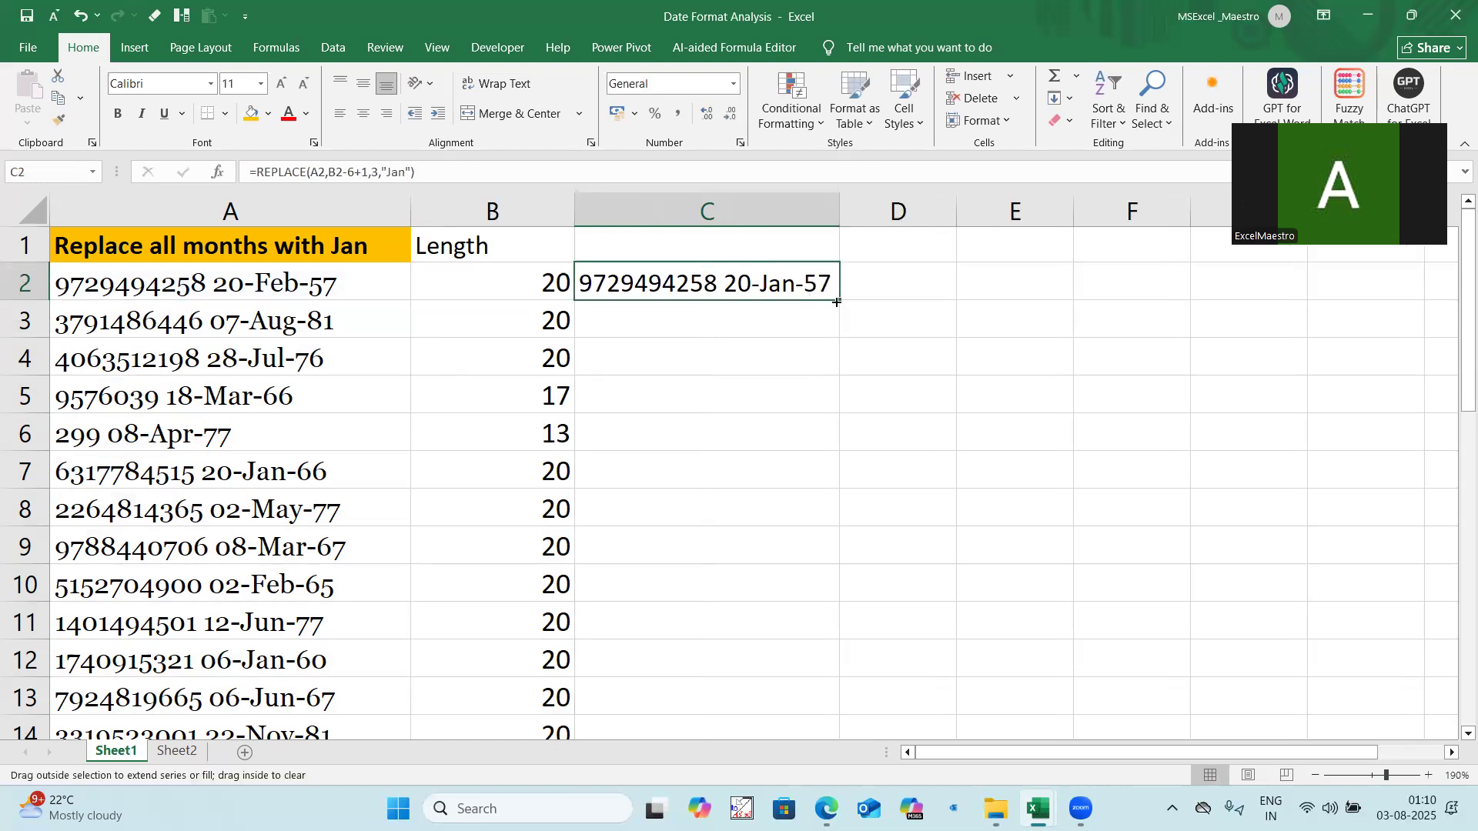
pyautogui.doubleClick(831, 300)
pyautogui.moveTo(840, 210); pyautogui.dragTo(855, 210)
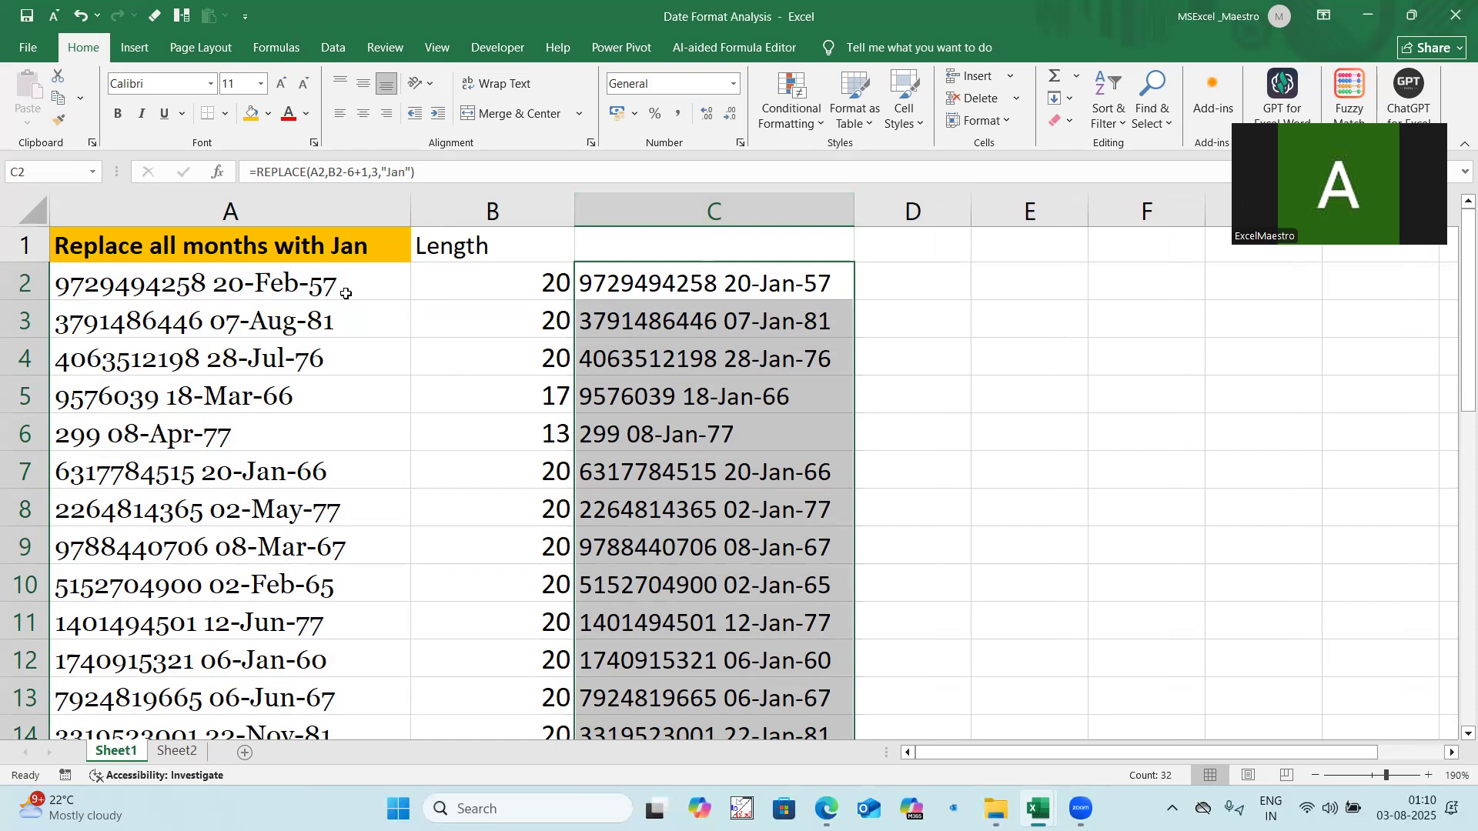
# Step: Compare the replaced dates in column C with the original entries in column A
pyautogui.click(314, 368)
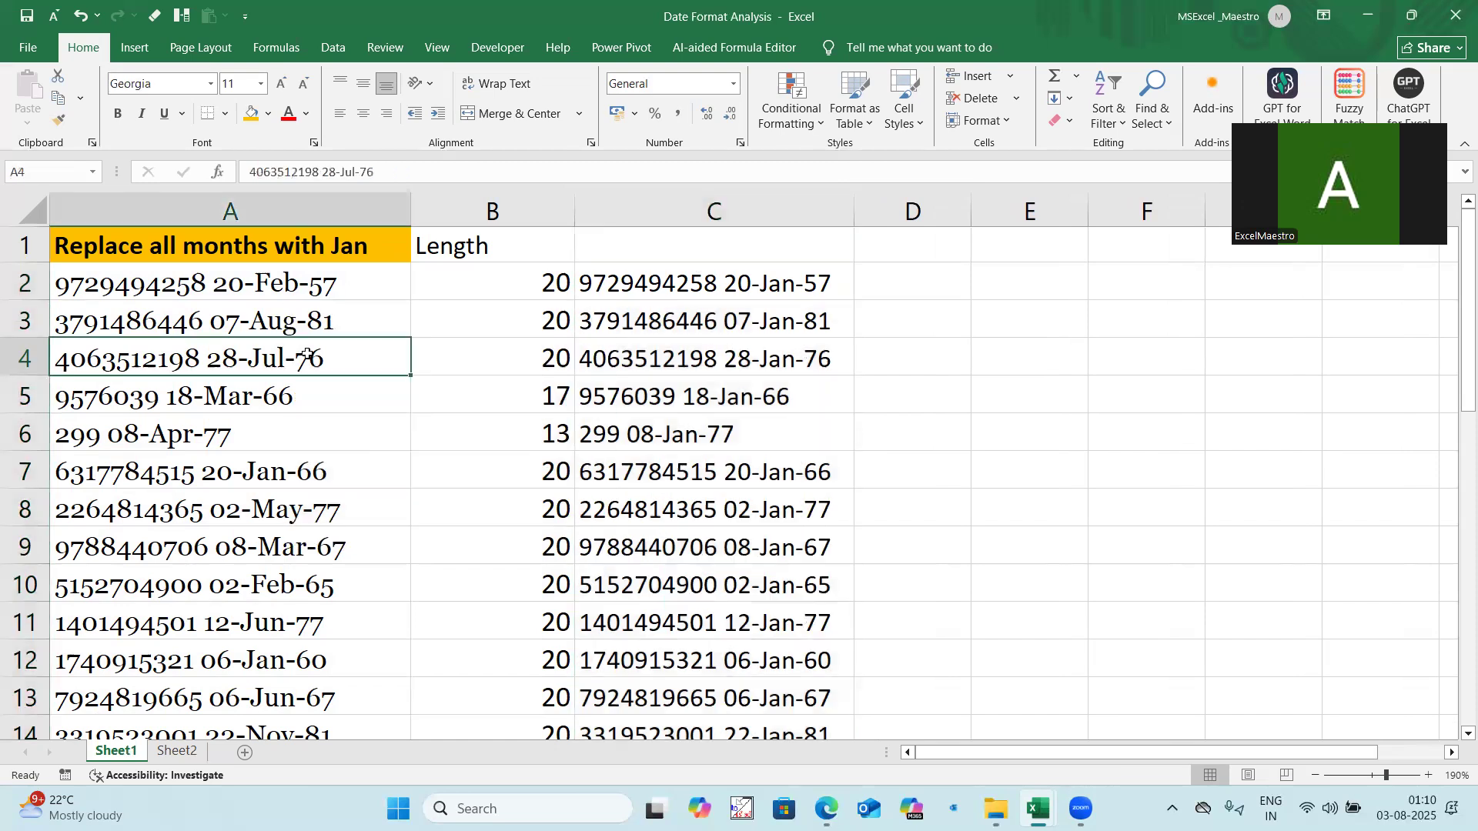
pyautogui.click(728, 351)
pyautogui.moveTo(291, 504); pyautogui.dragTo(761, 564)
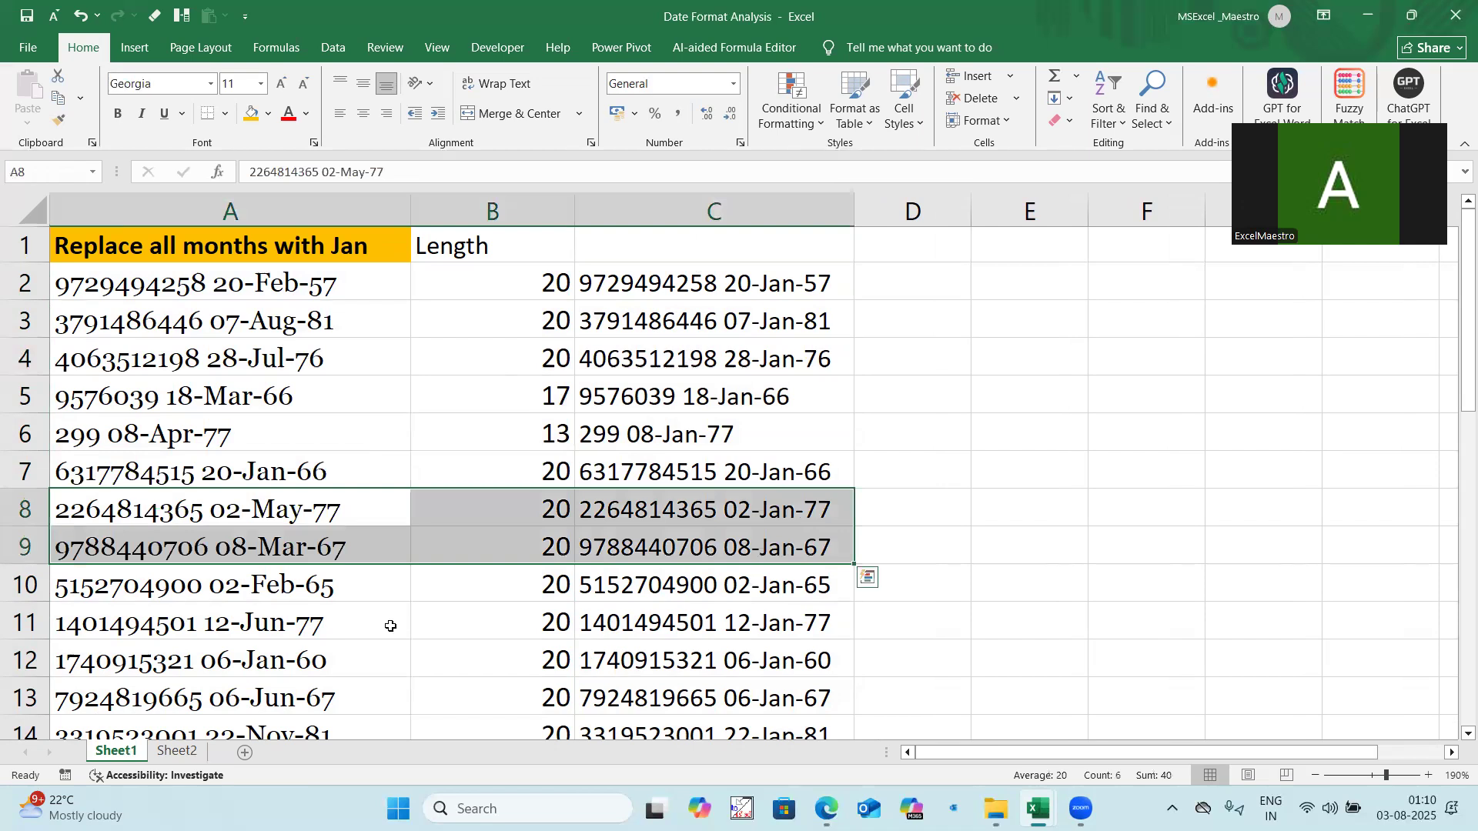
pyautogui.scroll(-5, 290, 571)
pyautogui.scroll(5, 405, 500)
pyautogui.click(763, 271)
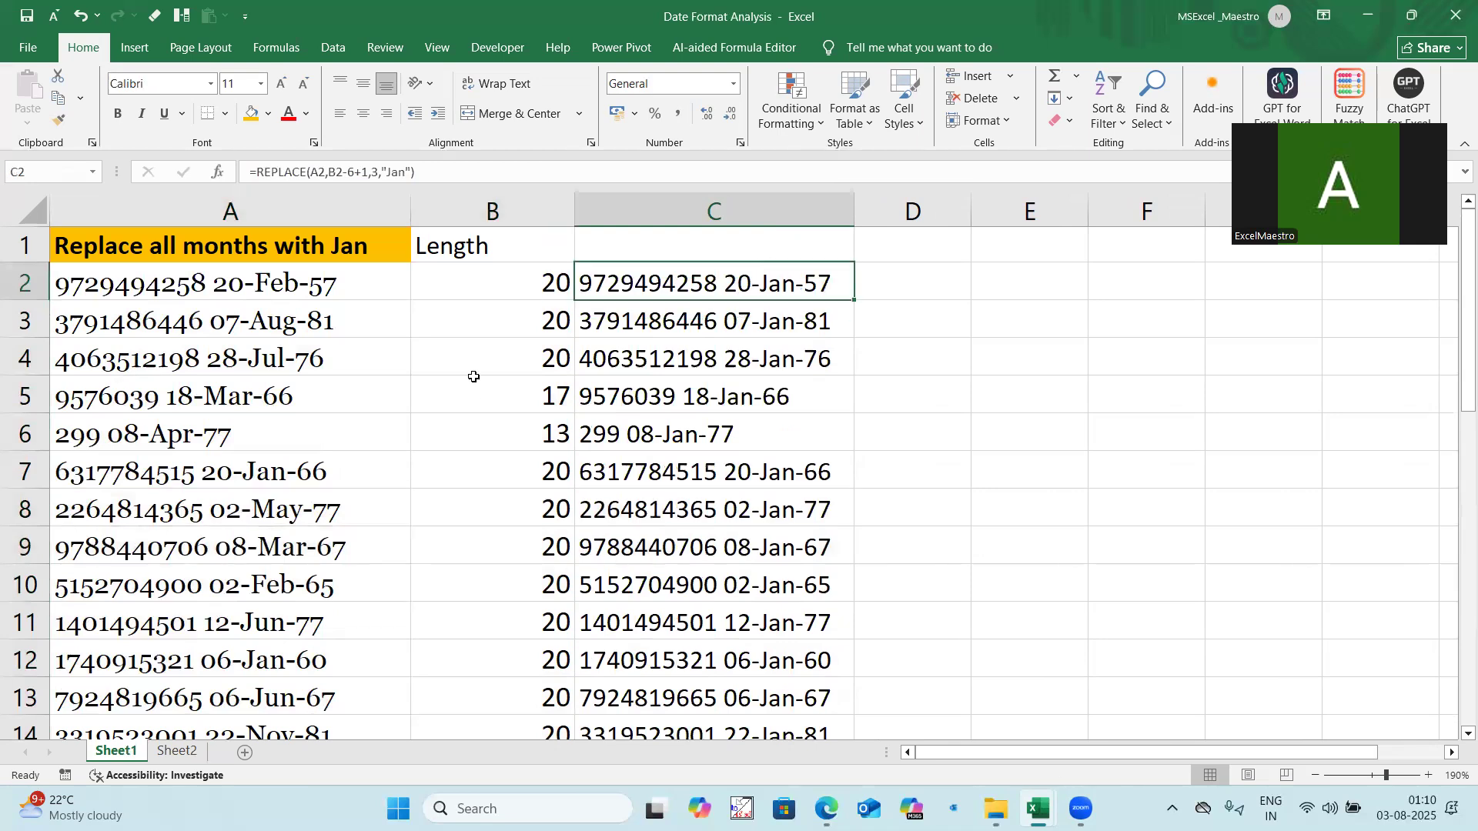
# Step: Revisit the absolute and relative reference topic on Sheet2 and switch to the Data Salary Growth ^12 workbook
pyautogui.click(177, 751)
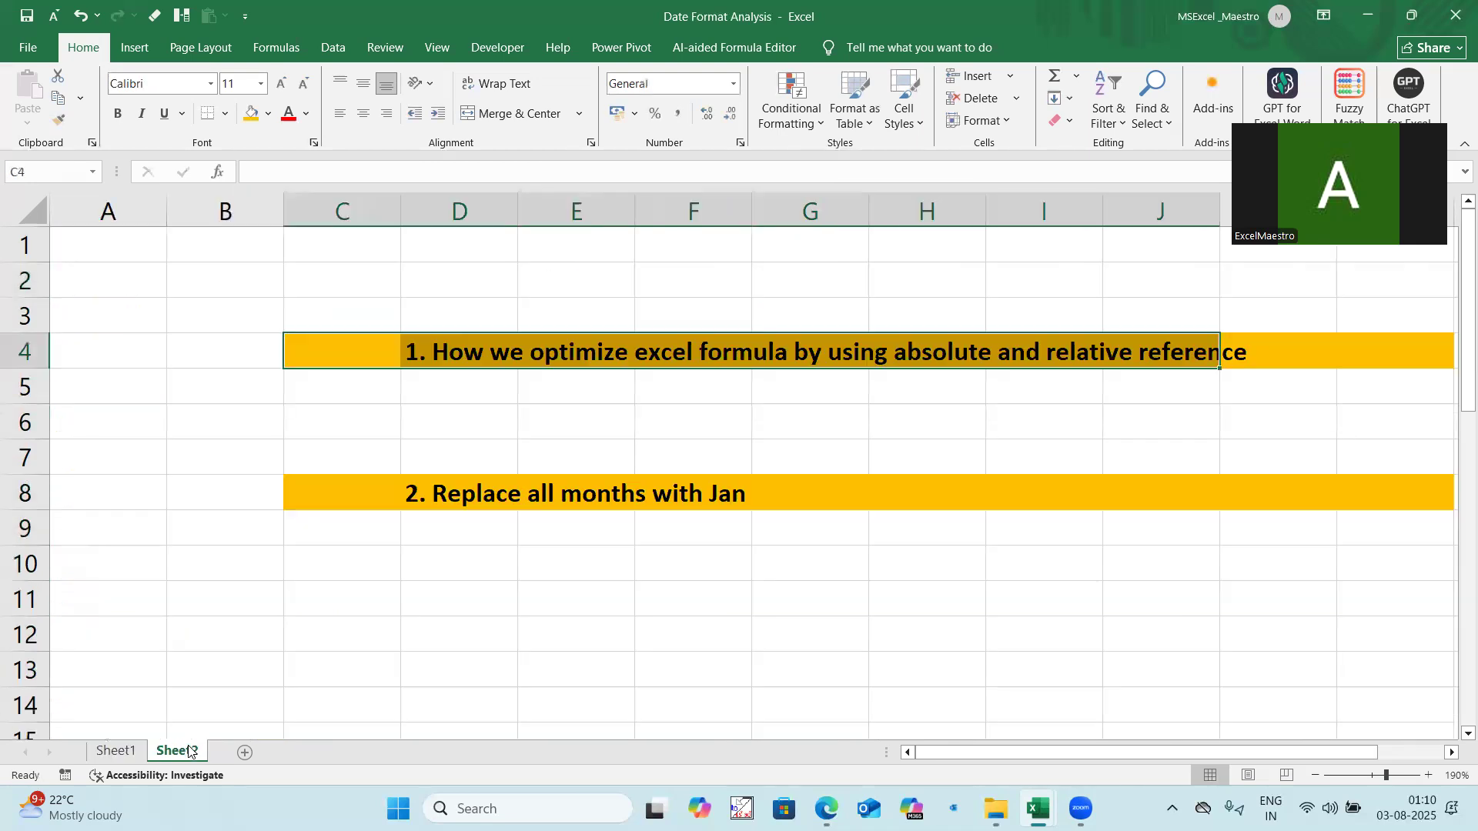
pyautogui.moveTo(406, 346); pyautogui.dragTo(884, 360)
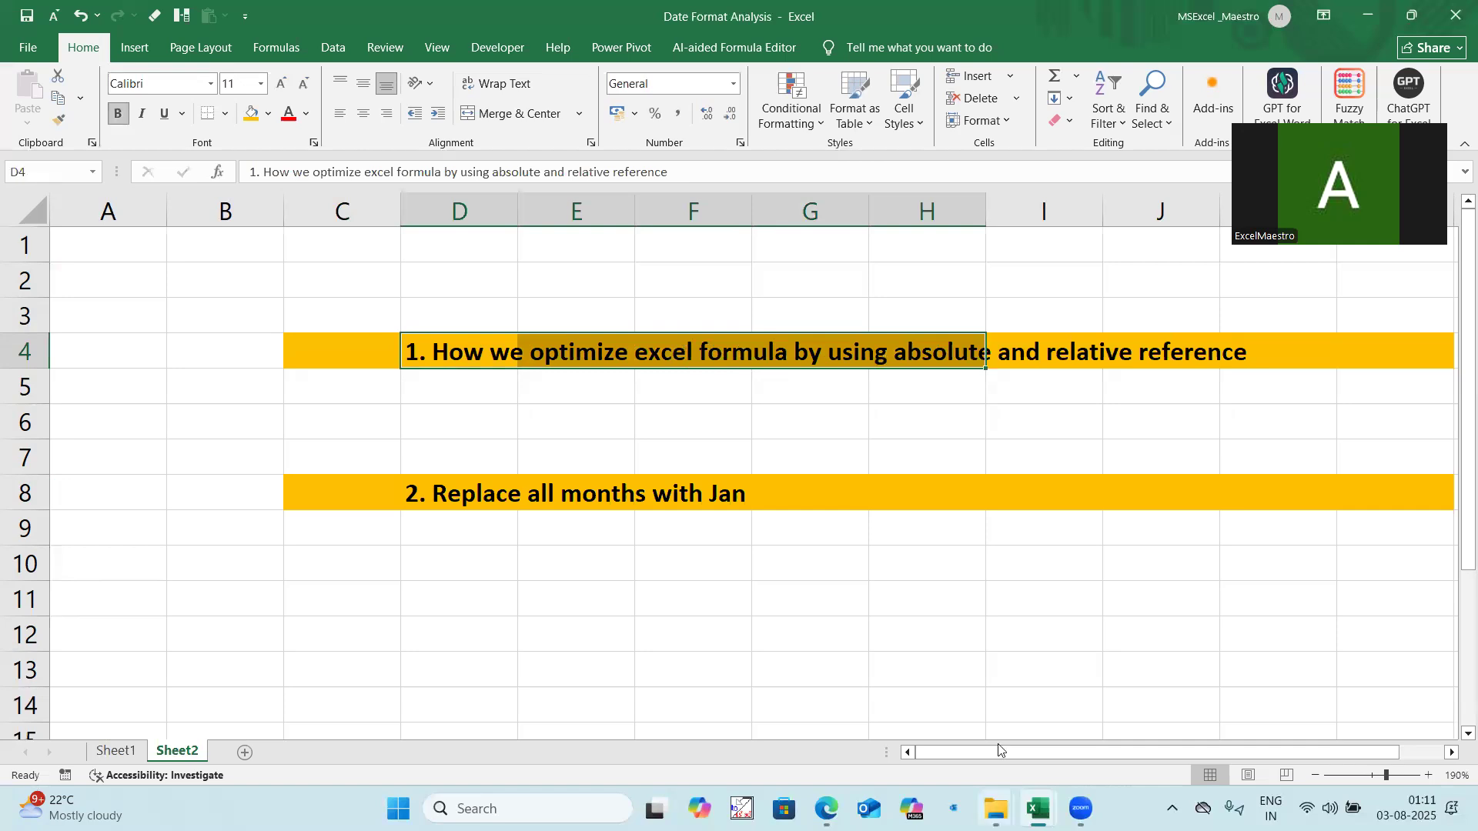
pyautogui.click(582, 442)
pyautogui.moveTo(375, 353); pyautogui.dragTo(1222, 343)
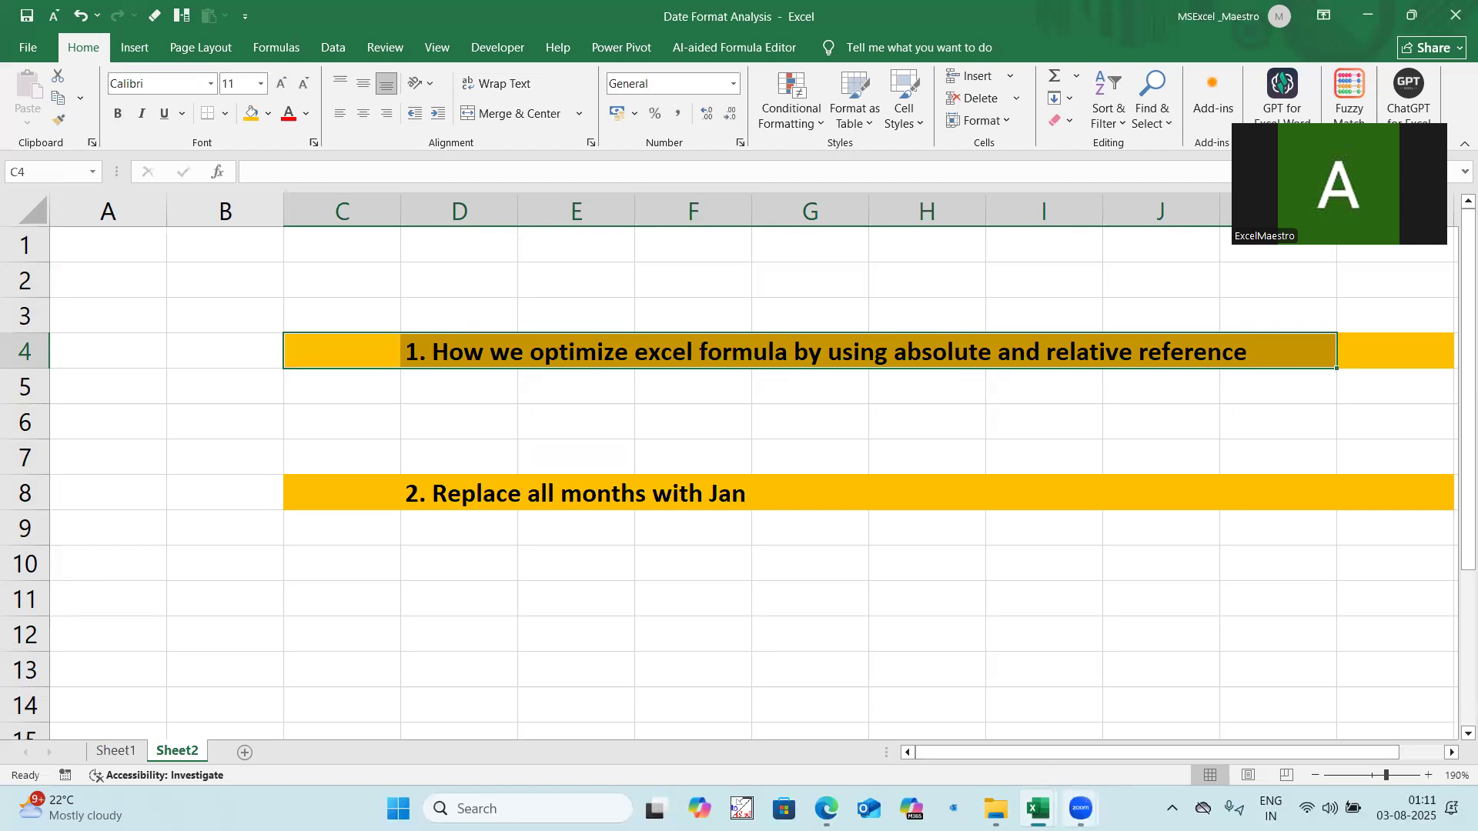
pyautogui.moveTo(1081, 808)
pyautogui.click(1090, 716)
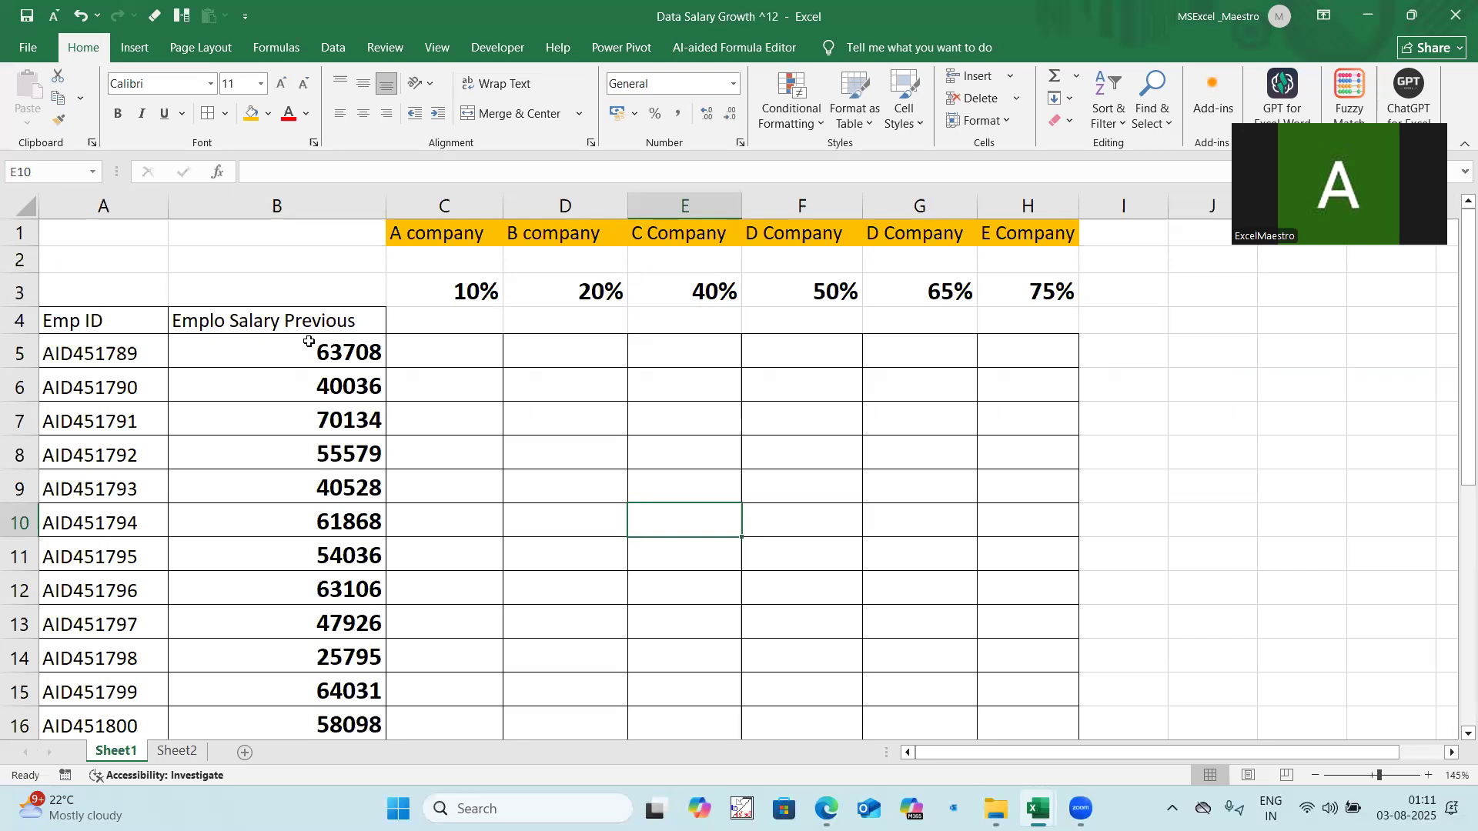
# Step: Examine the previous salaries in column B, the company headers, the growth percentages in row 3 and the empty result grid
pyautogui.moveTo(277, 341); pyautogui.dragTo(329, 637)
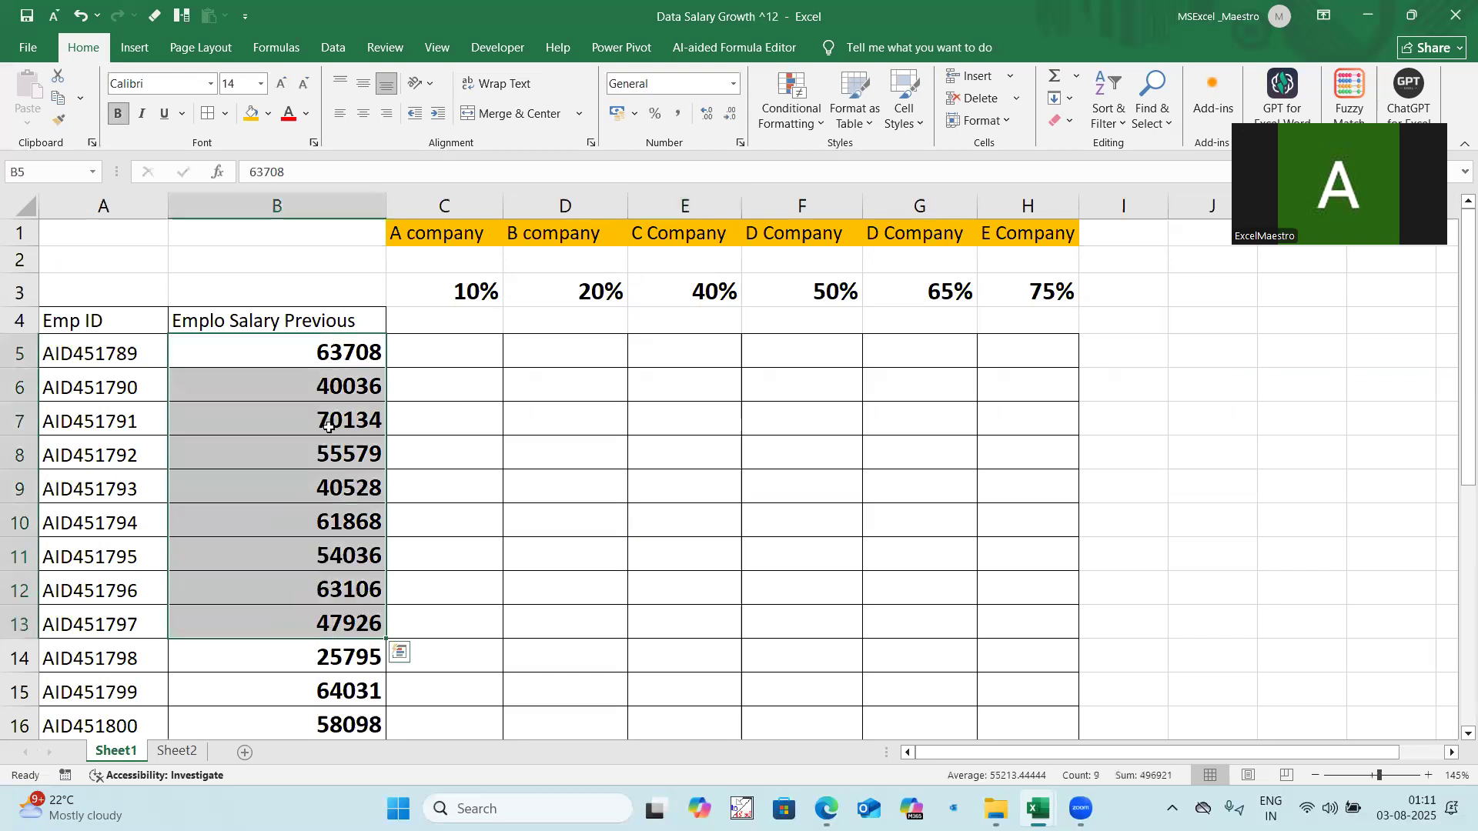
pyautogui.hotkey('ctrl', 'space')
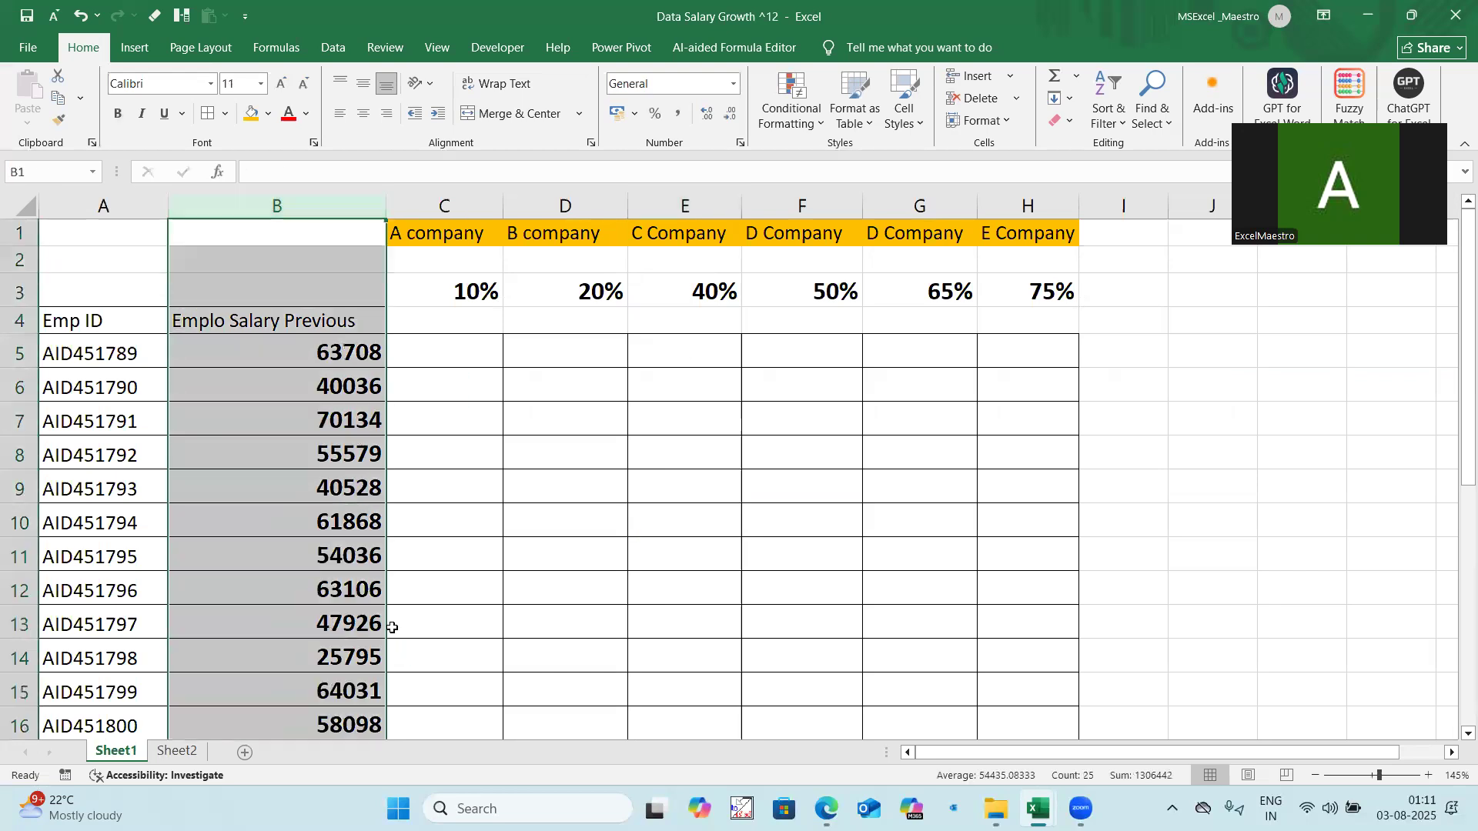
pyautogui.moveTo(444, 237); pyautogui.dragTo(1055, 235)
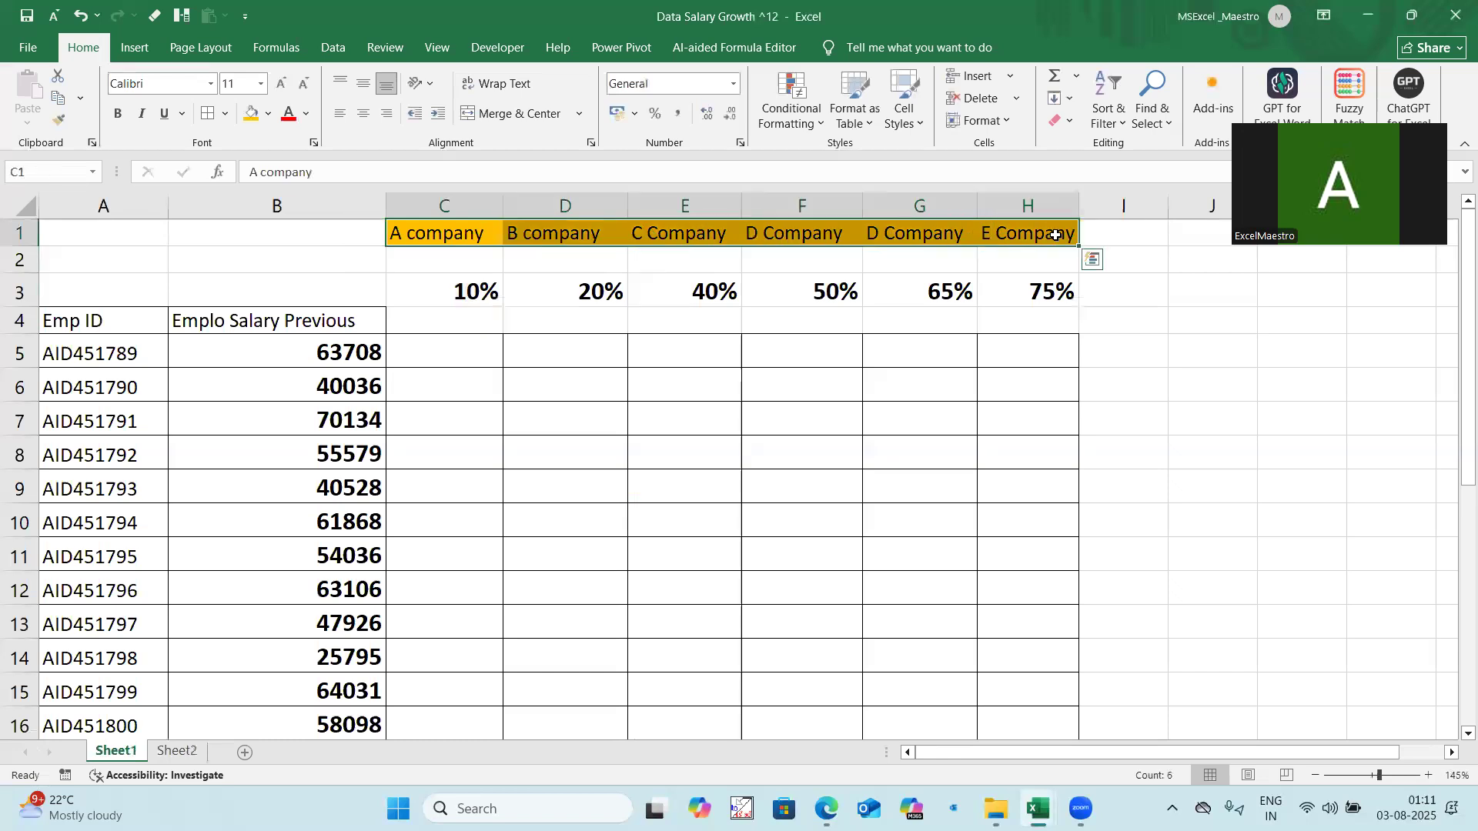
pyautogui.moveTo(436, 289); pyautogui.dragTo(1038, 290)
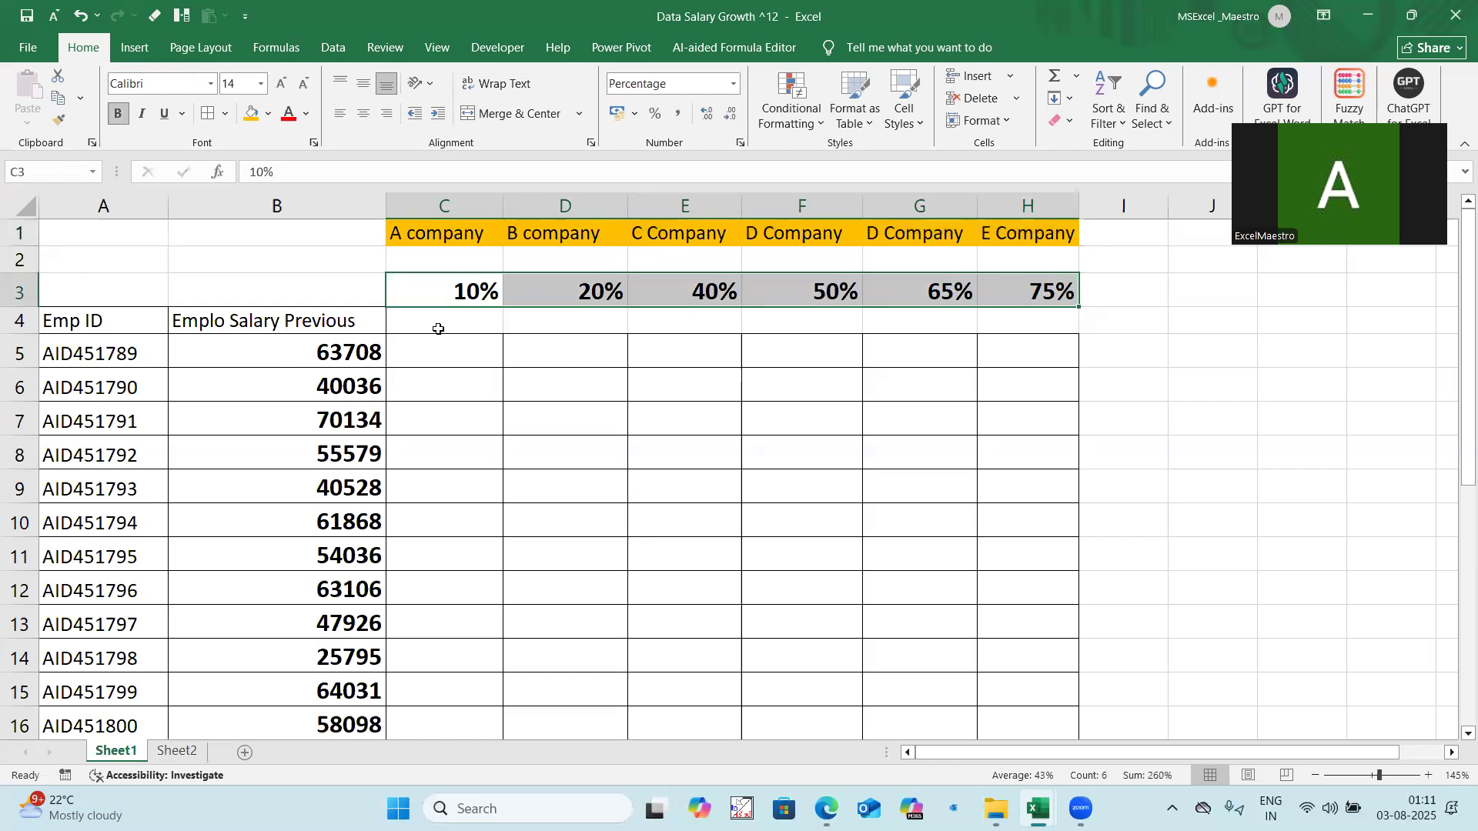
pyautogui.moveTo(446, 353)
pyautogui.mouseDown()
pyautogui.moveTo(1023, 334)
pyautogui.moveTo(1132, 663)
pyautogui.mouseUp()
pyautogui.click(333, 352)
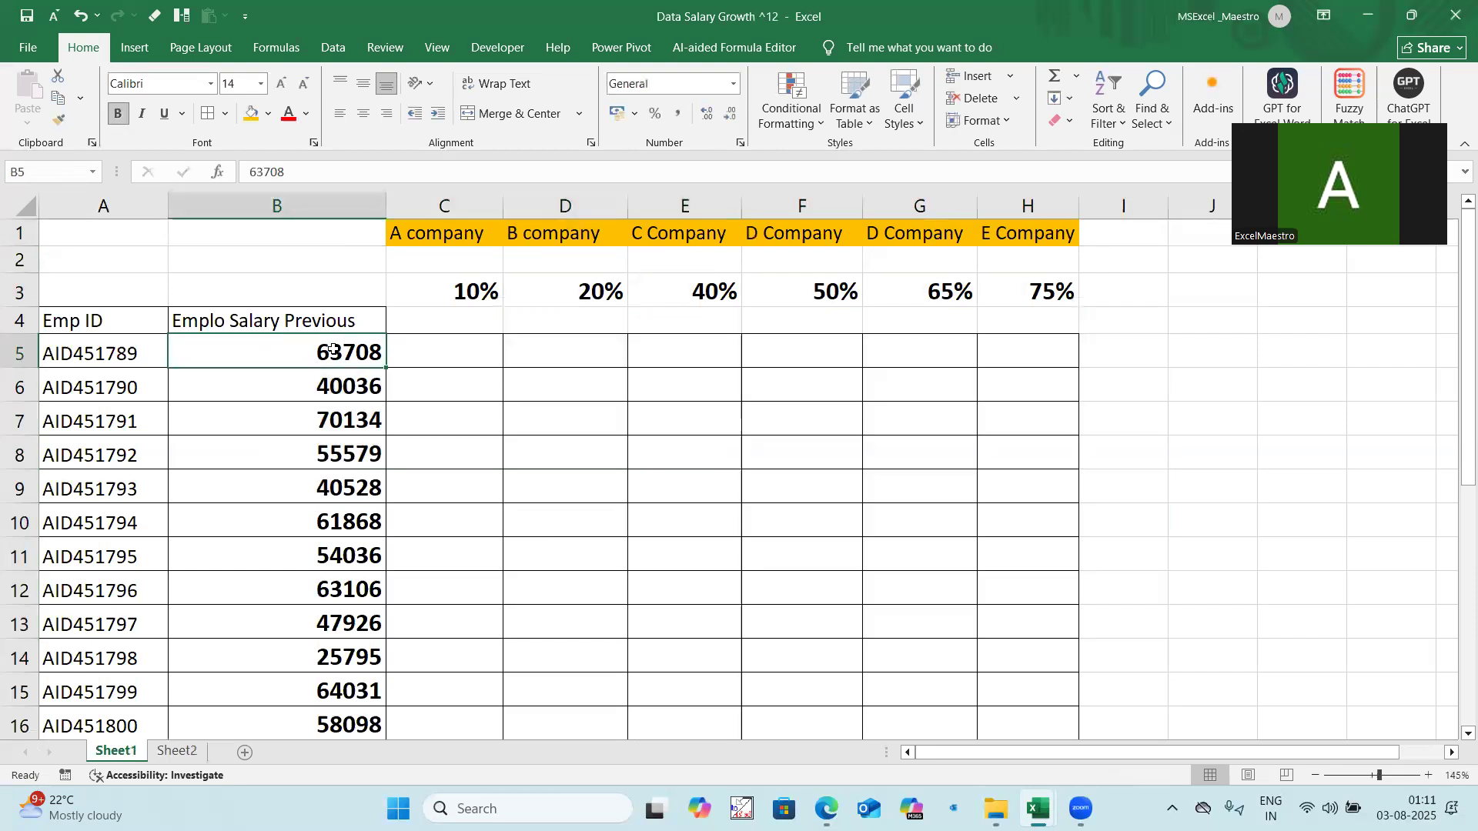
pyautogui.moveTo(329, 397); pyautogui.dragTo(331, 556)
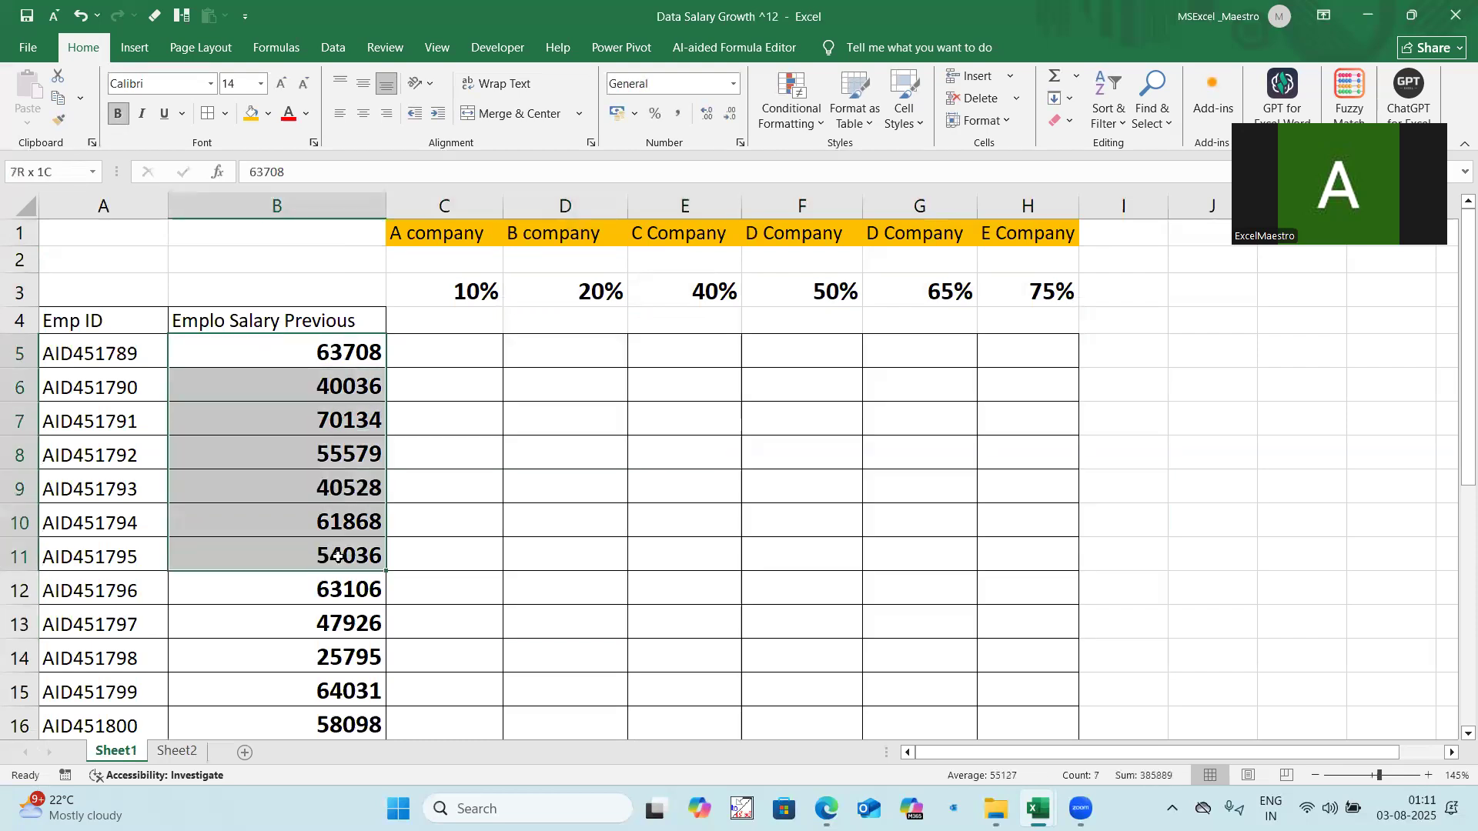
pyautogui.click(465, 416)
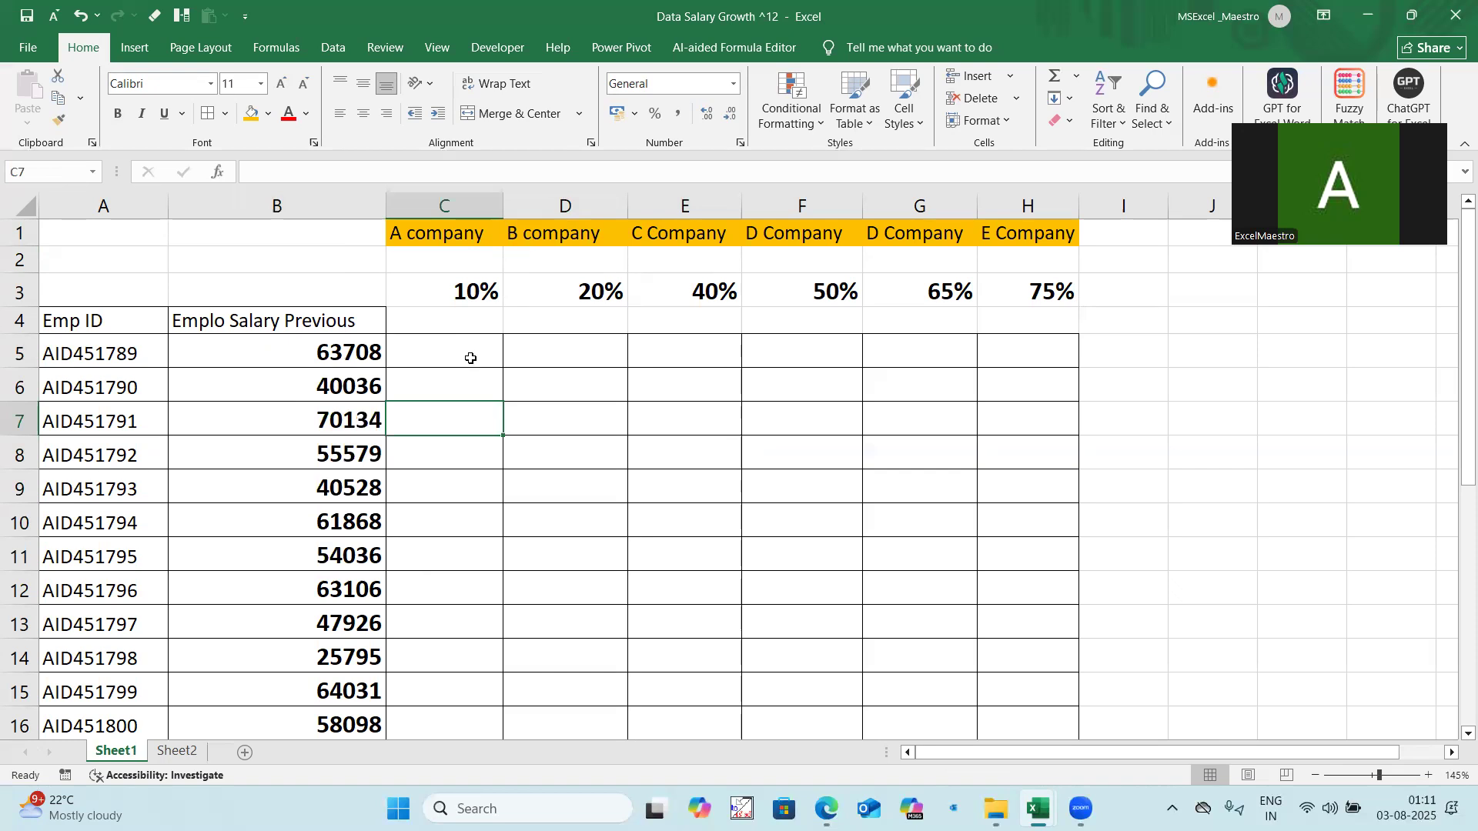
# Step: Write the salary growth formula =B5*(1+C3) in C5 for the first employee at A company
pyautogui.click(471, 359)
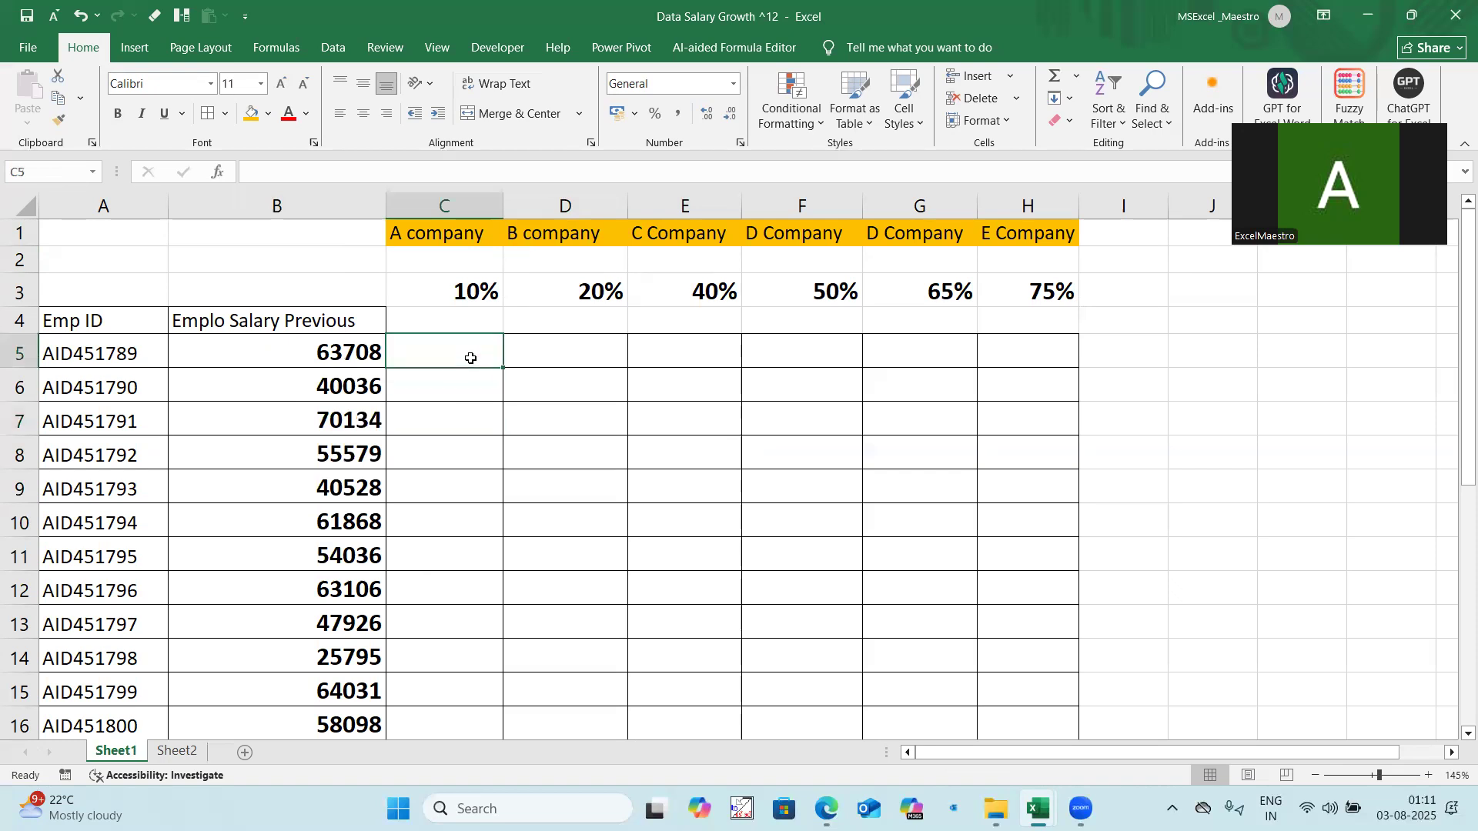
pyautogui.write('=')
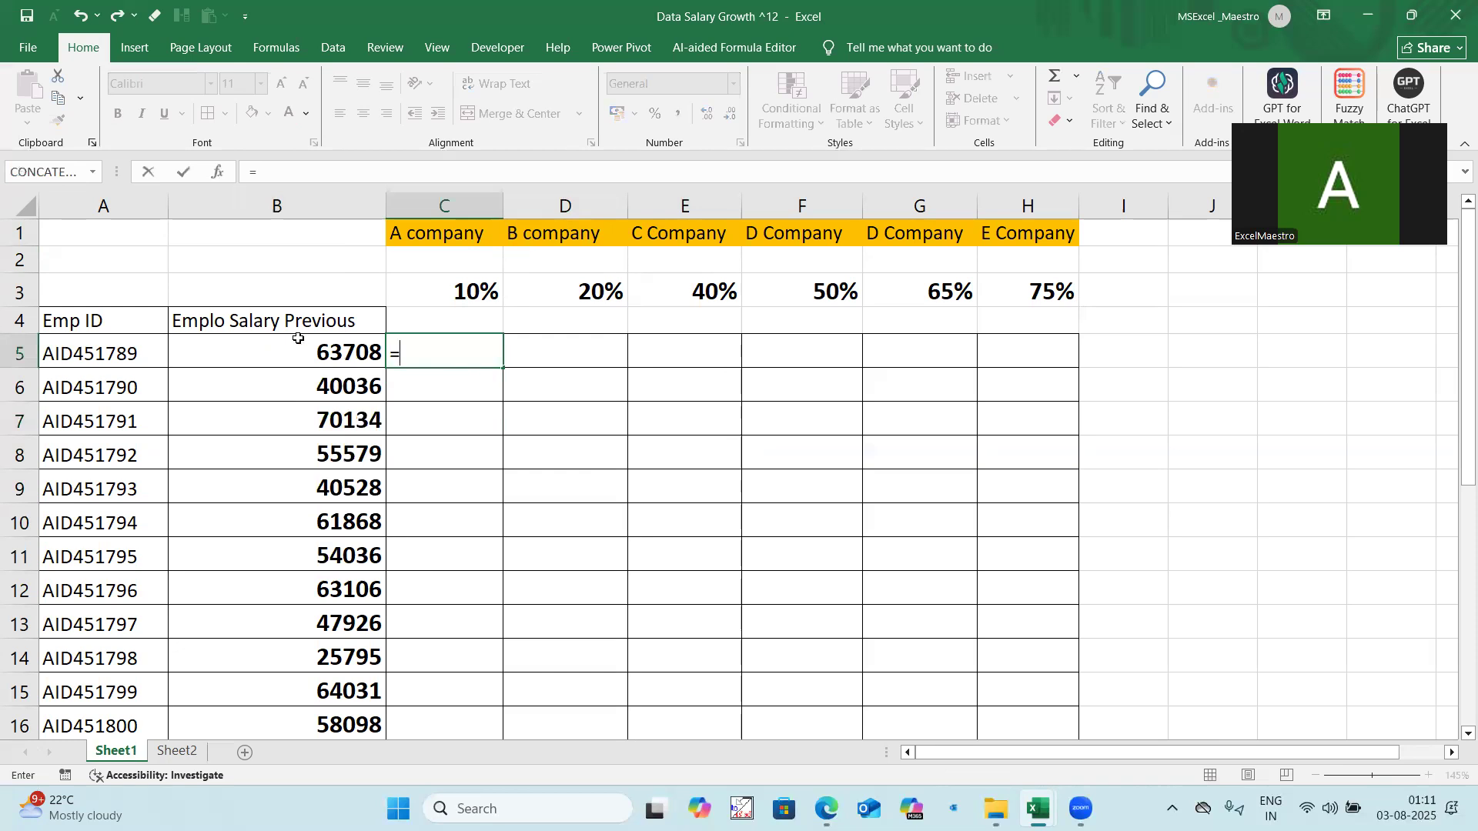
pyautogui.click(341, 368)
pyautogui.write('*(1+')
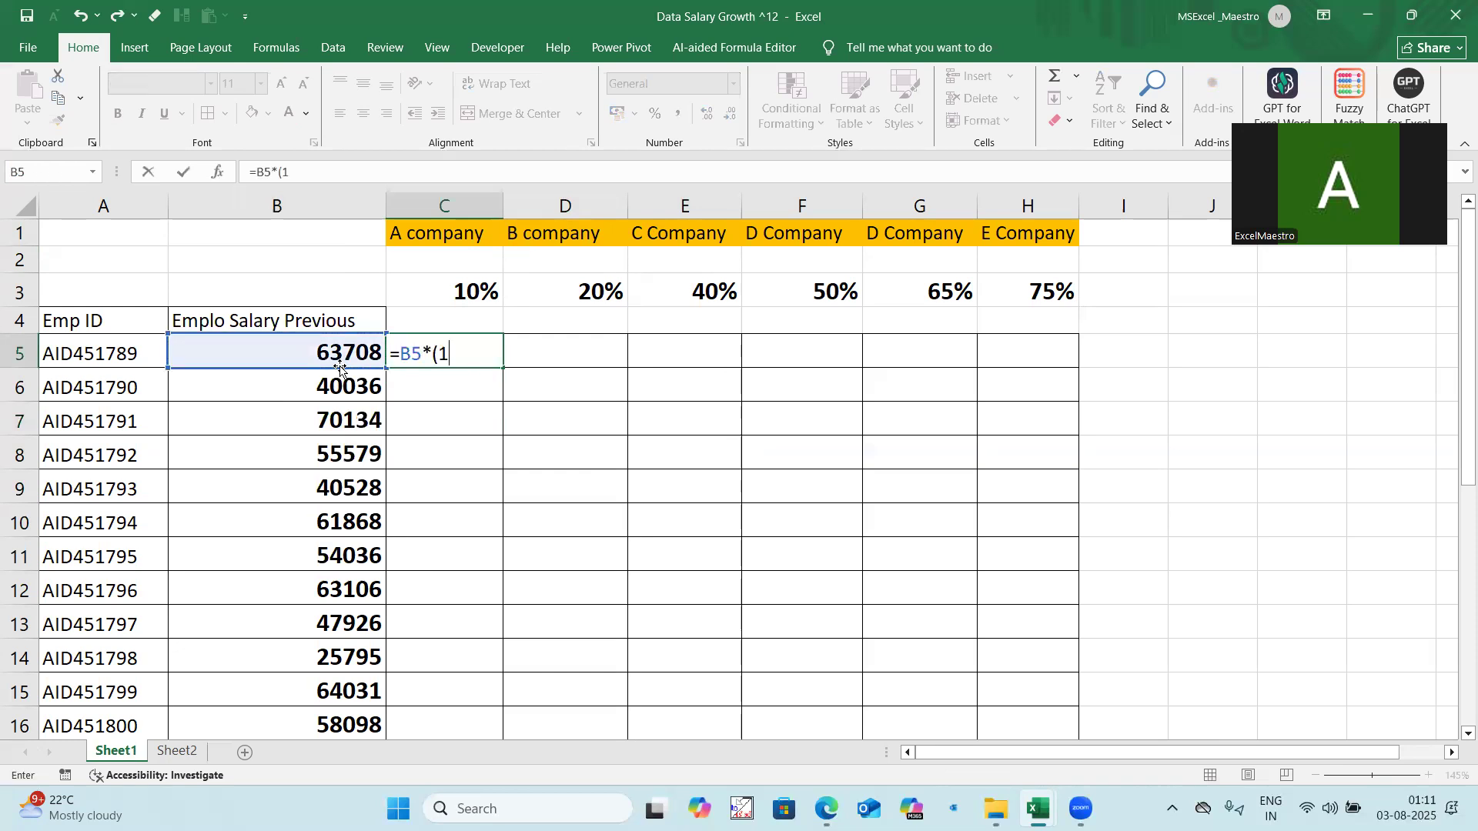
pyautogui.click(447, 295)
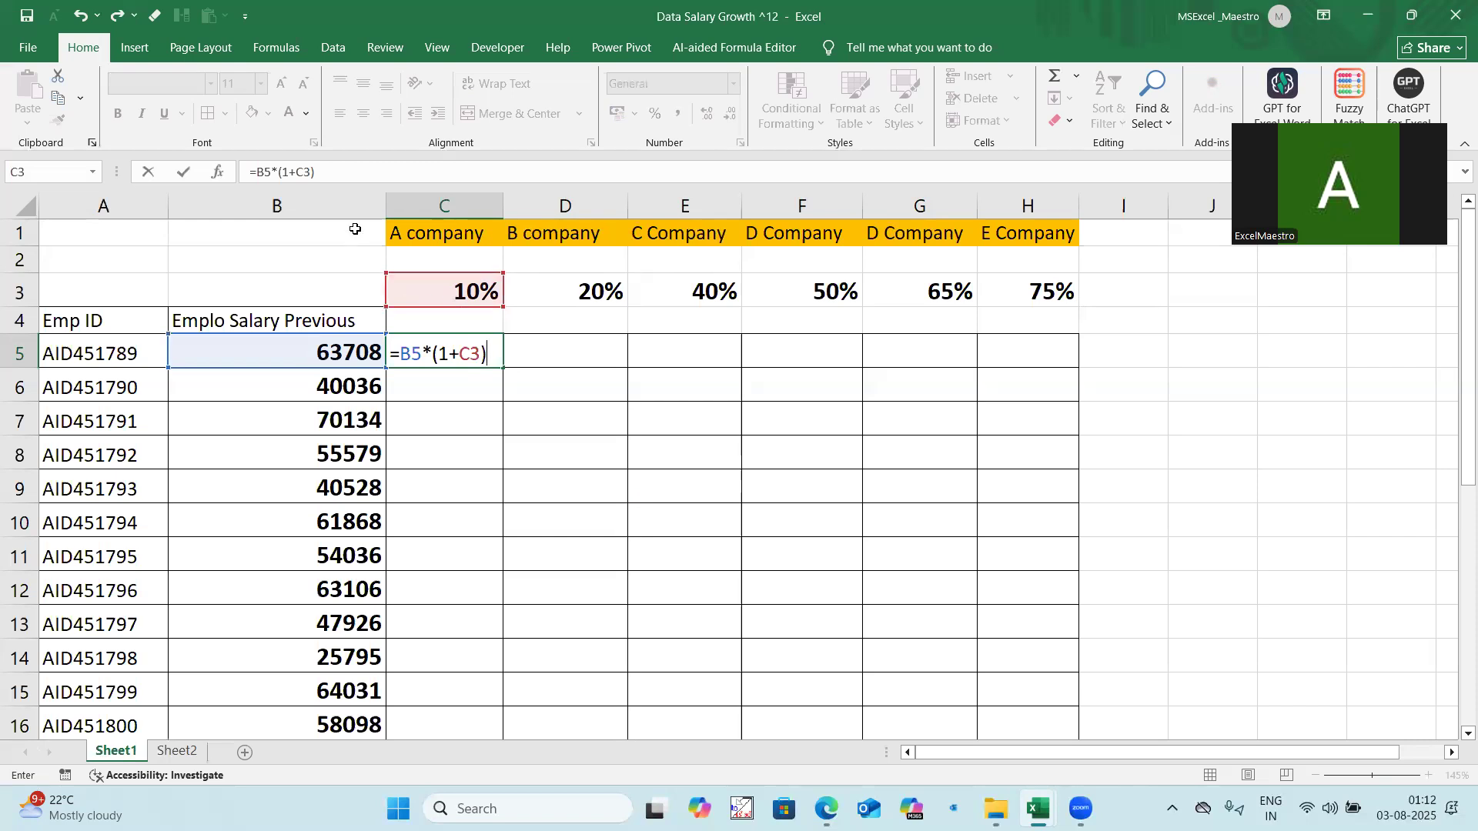
# Step: Lock the row of the growth rate and the column of the salary so that C5's formula reads =$B5*(1+C$3)
pyautogui.moveTo(311, 171); pyautogui.dragTo(296, 173)
pyautogui.press('F4')
pyautogui.press('F4')
pyautogui.click(272, 171)
pyautogui.moveTo(271, 171); pyautogui.dragTo(256, 172)
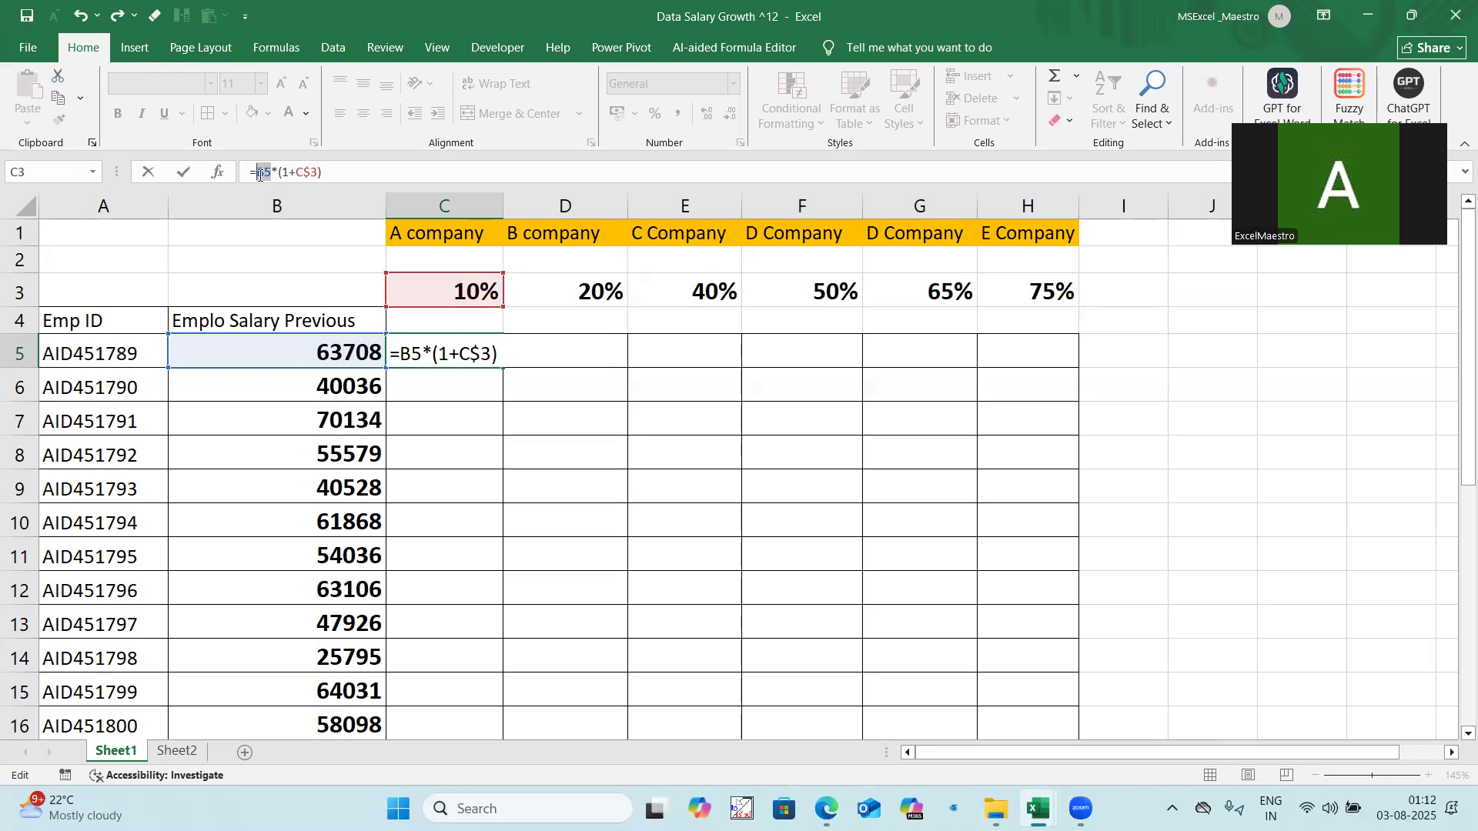
pyautogui.press('F4')
pyautogui.press('F4')
pyautogui.press('F4')
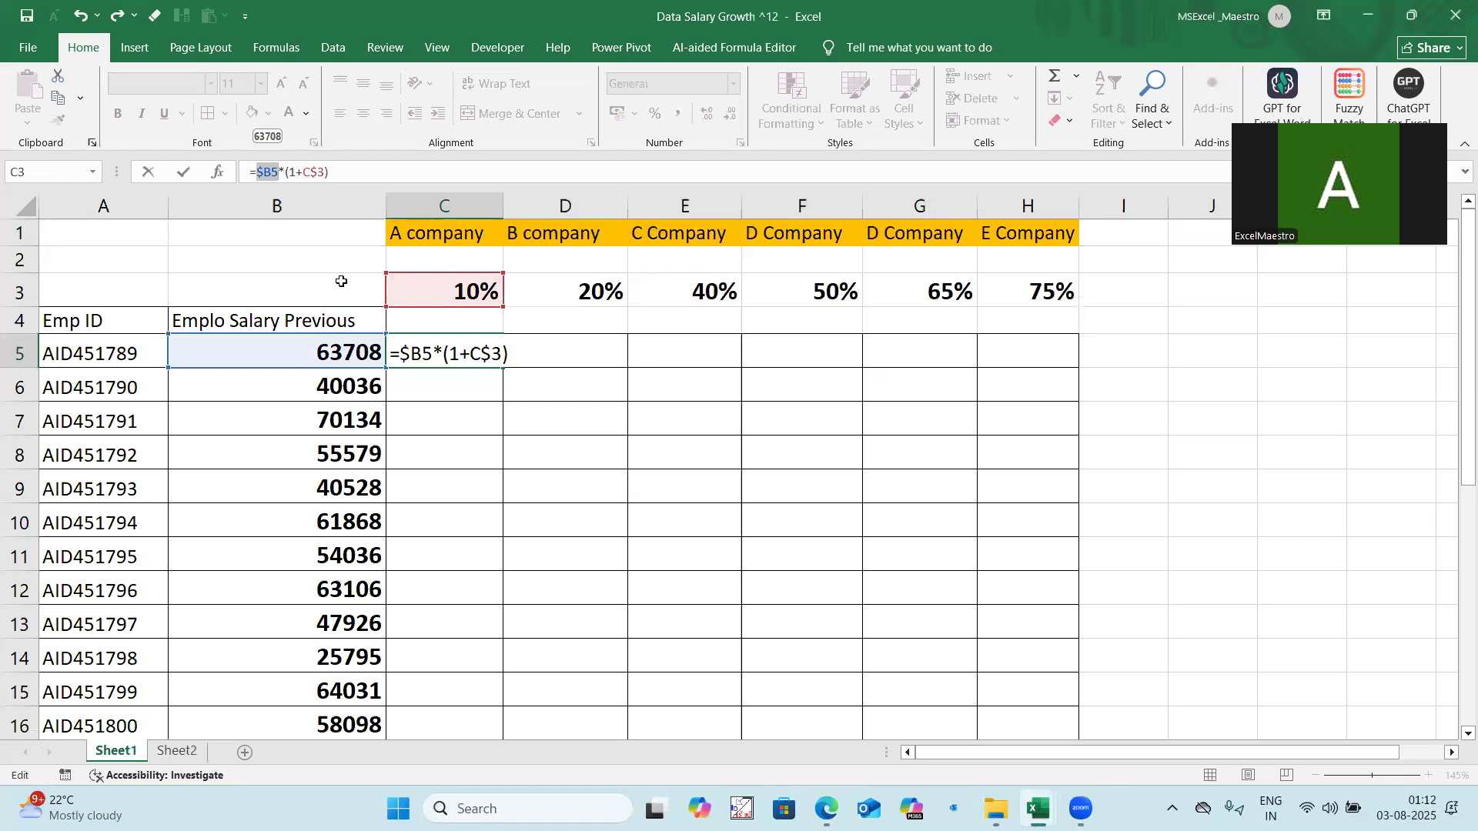
pyautogui.press('Return')
# Step: Fill the C5 formula down and across the whole range C5:H28
pyautogui.moveTo(450, 347); pyautogui.dragTo(1056, 718)
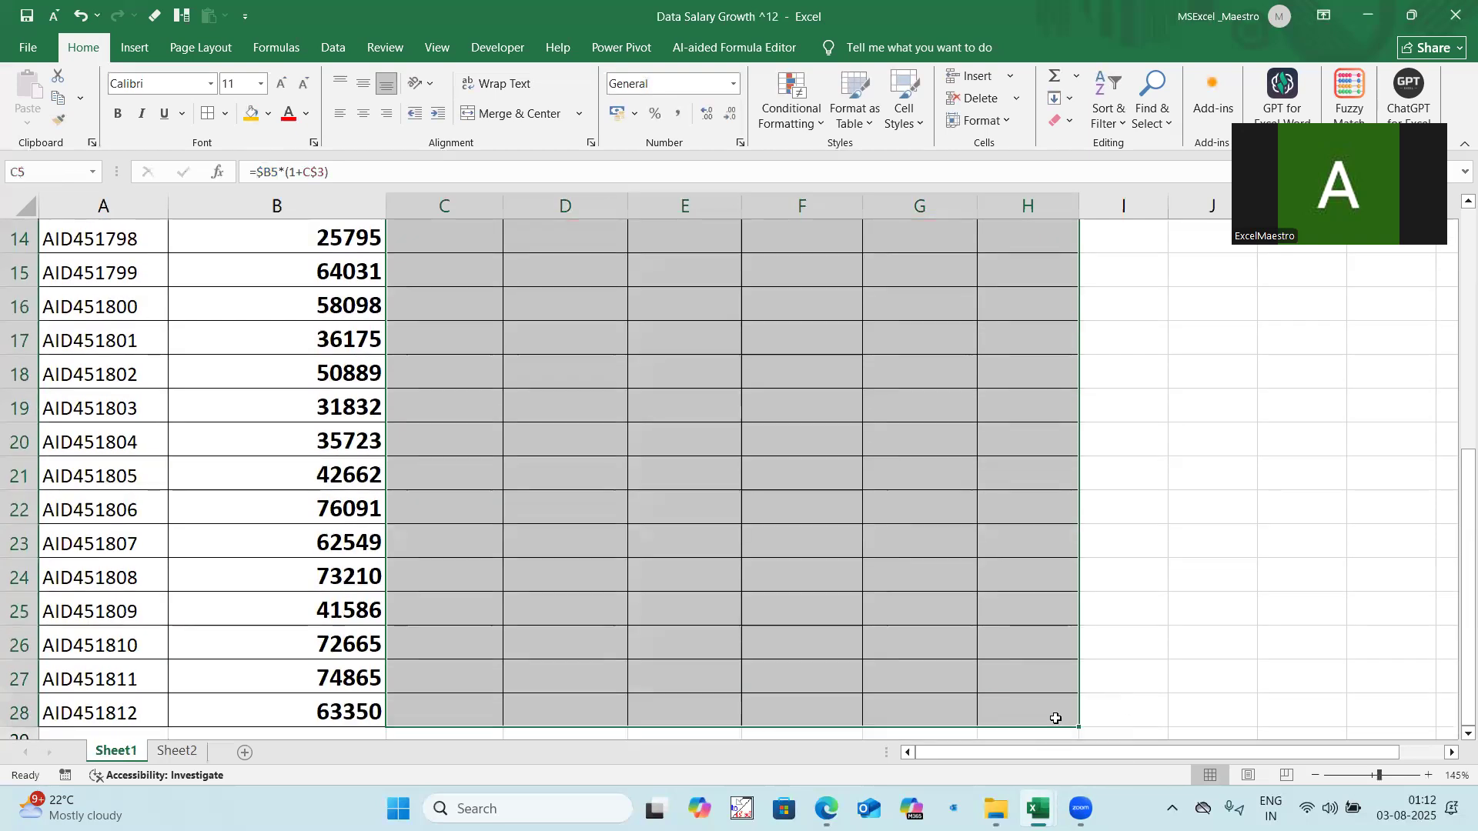
pyautogui.hotkey('ctrl', 'd')
pyautogui.hotkey('ctrl', 'r')
pyautogui.scroll(5, 763, 400)
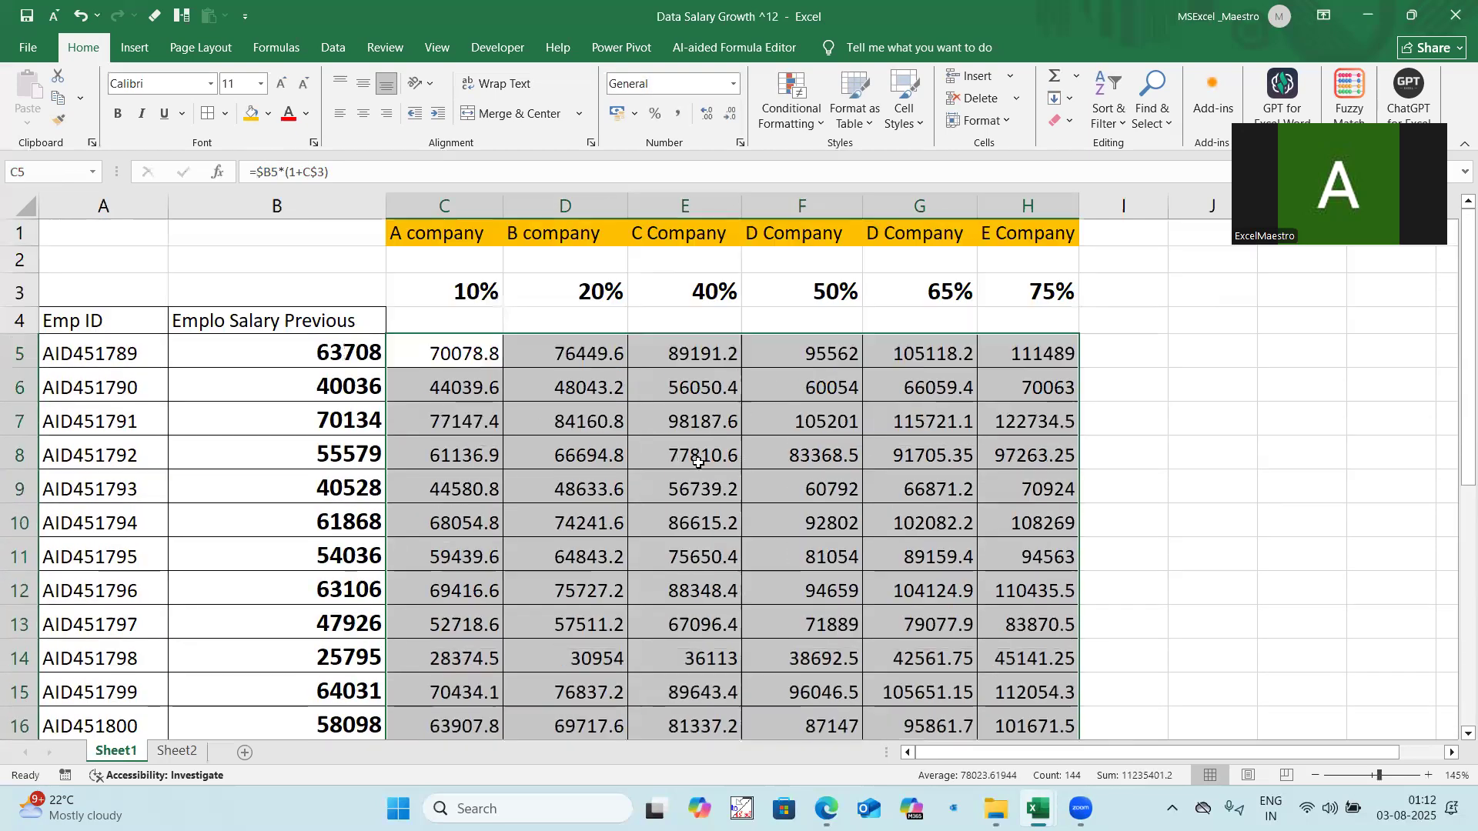
pyautogui.scroll(-3, 808, 551)
pyautogui.scroll(3, 811, 560)
# Step: Inspect which cells the formula in F11 refers to, leaving the formula unedited
pyautogui.click(811, 557)
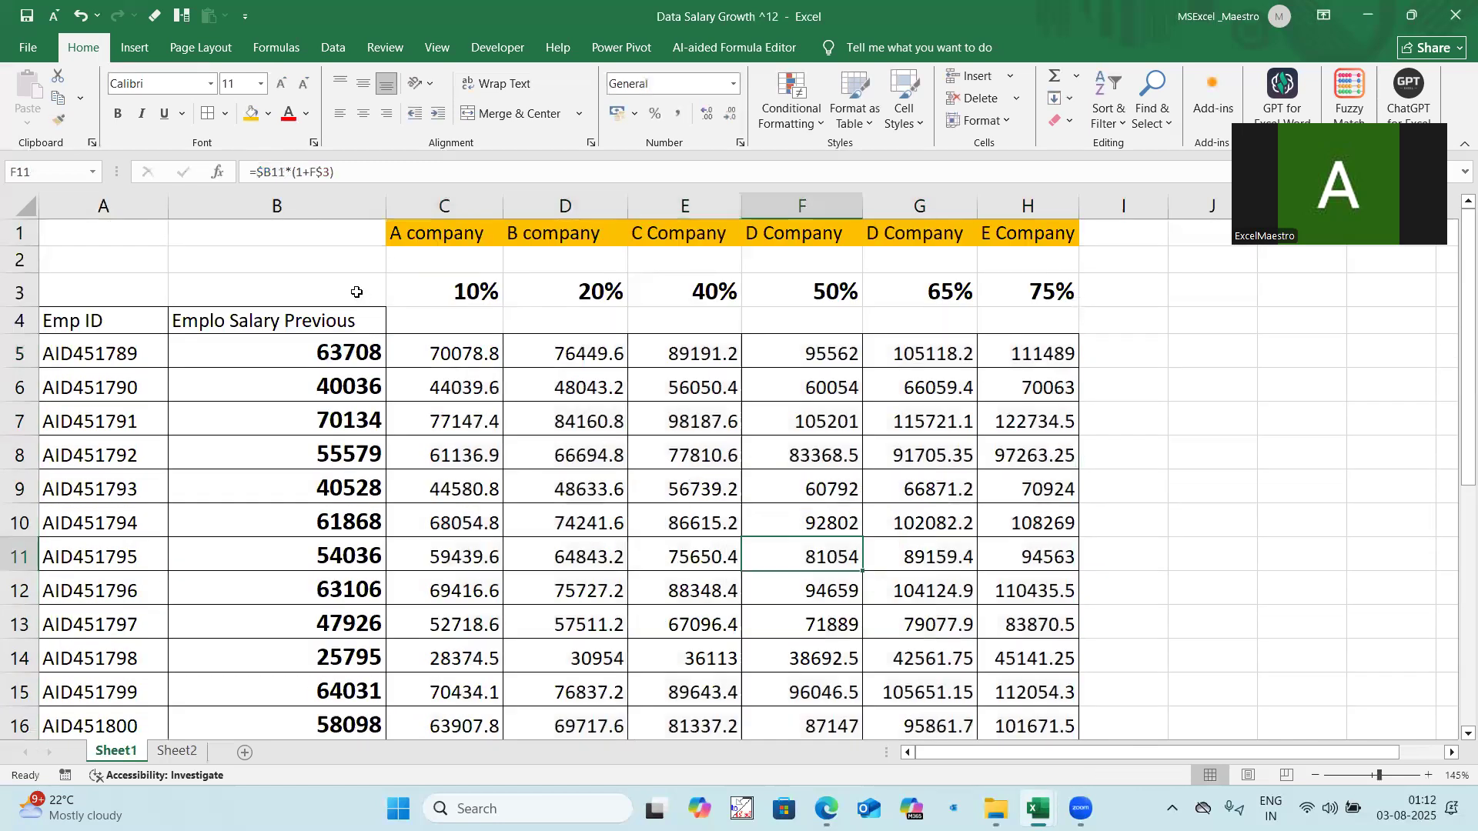
pyautogui.click(266, 171)
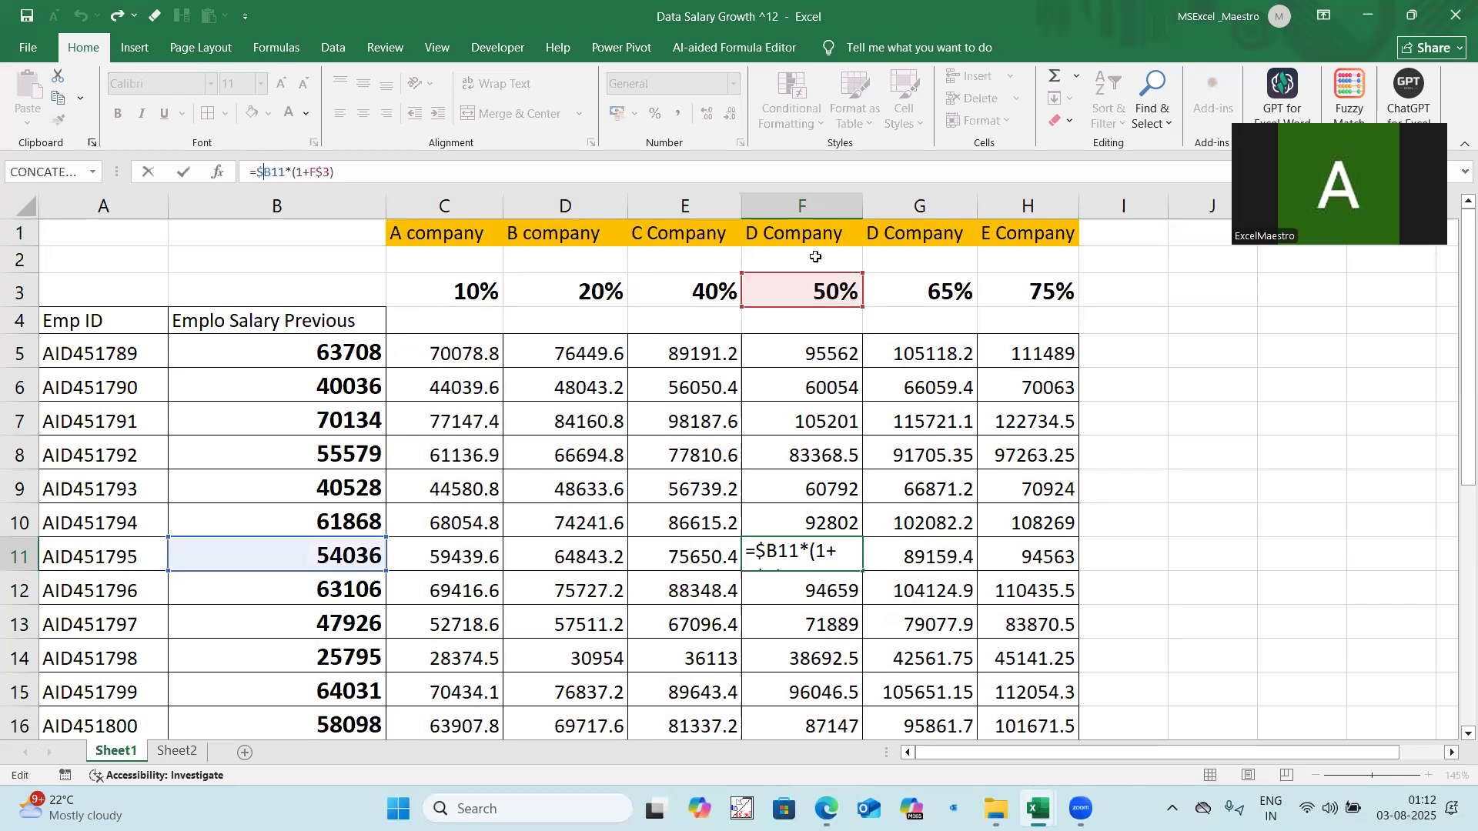
pyautogui.press('Escape')
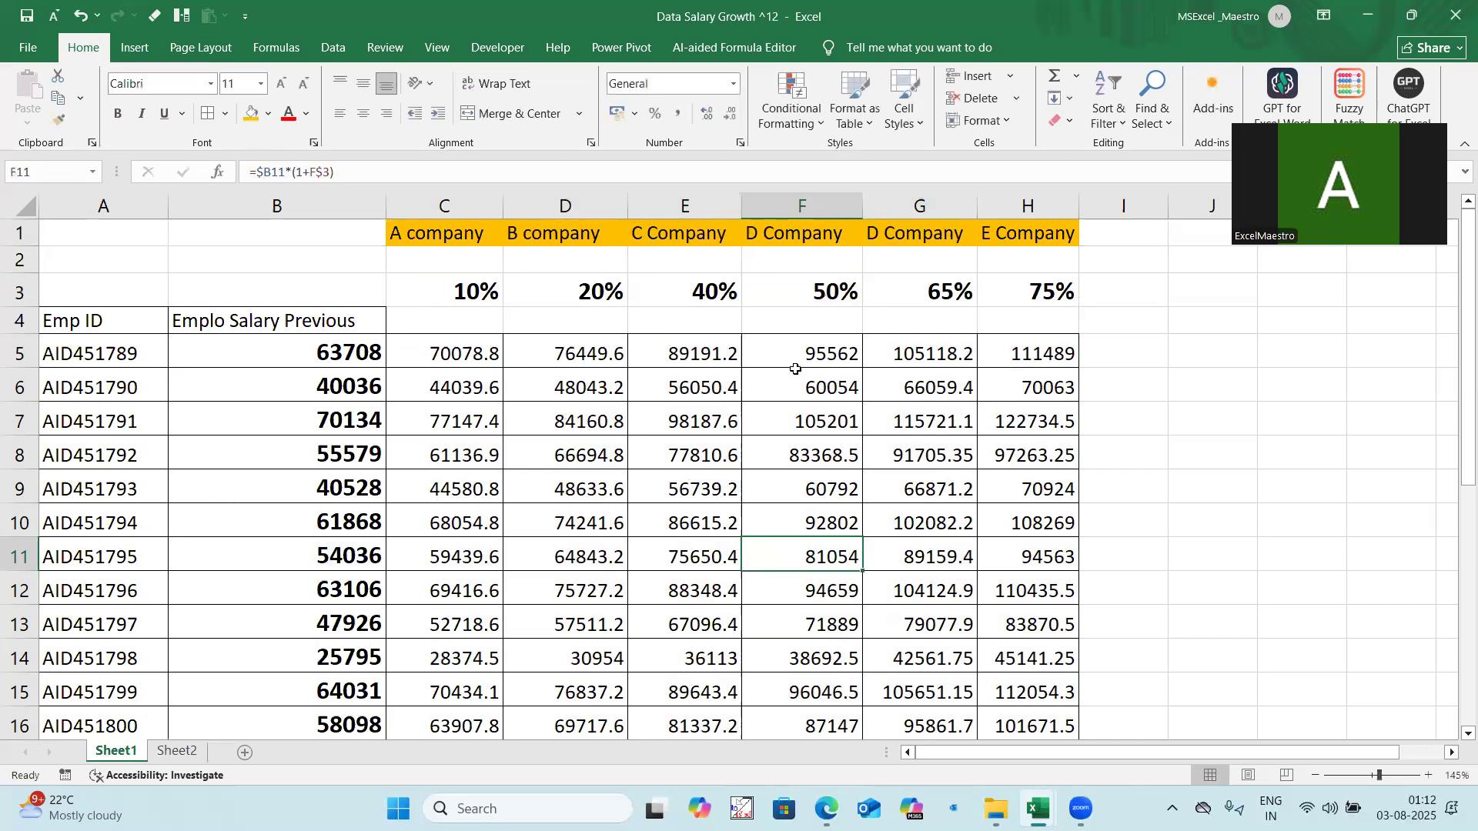
# Step: Trace the precedents of E9 and remove the tracer arrows
pyautogui.click(676, 490)
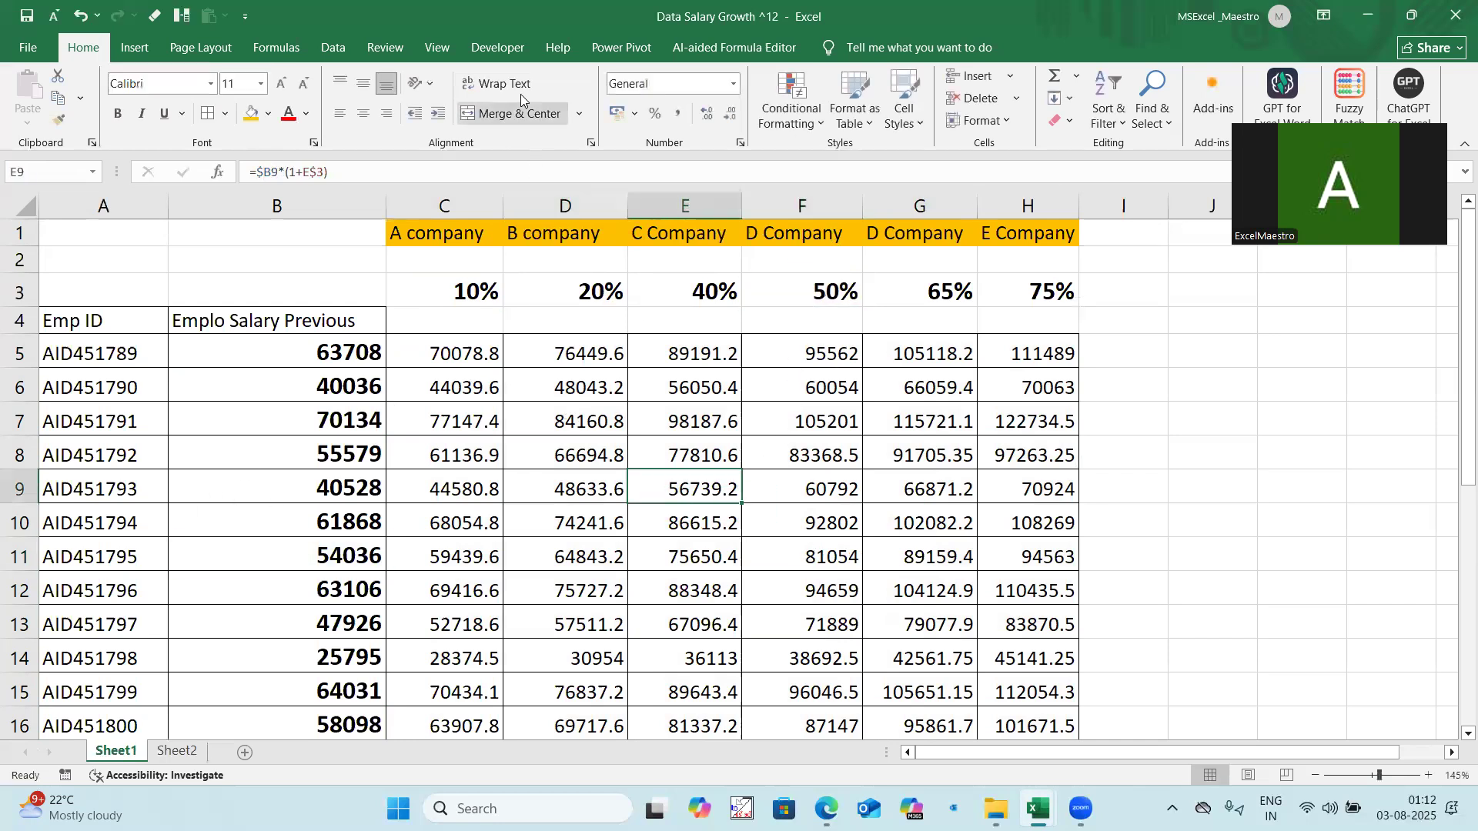
pyautogui.click(290, 60)
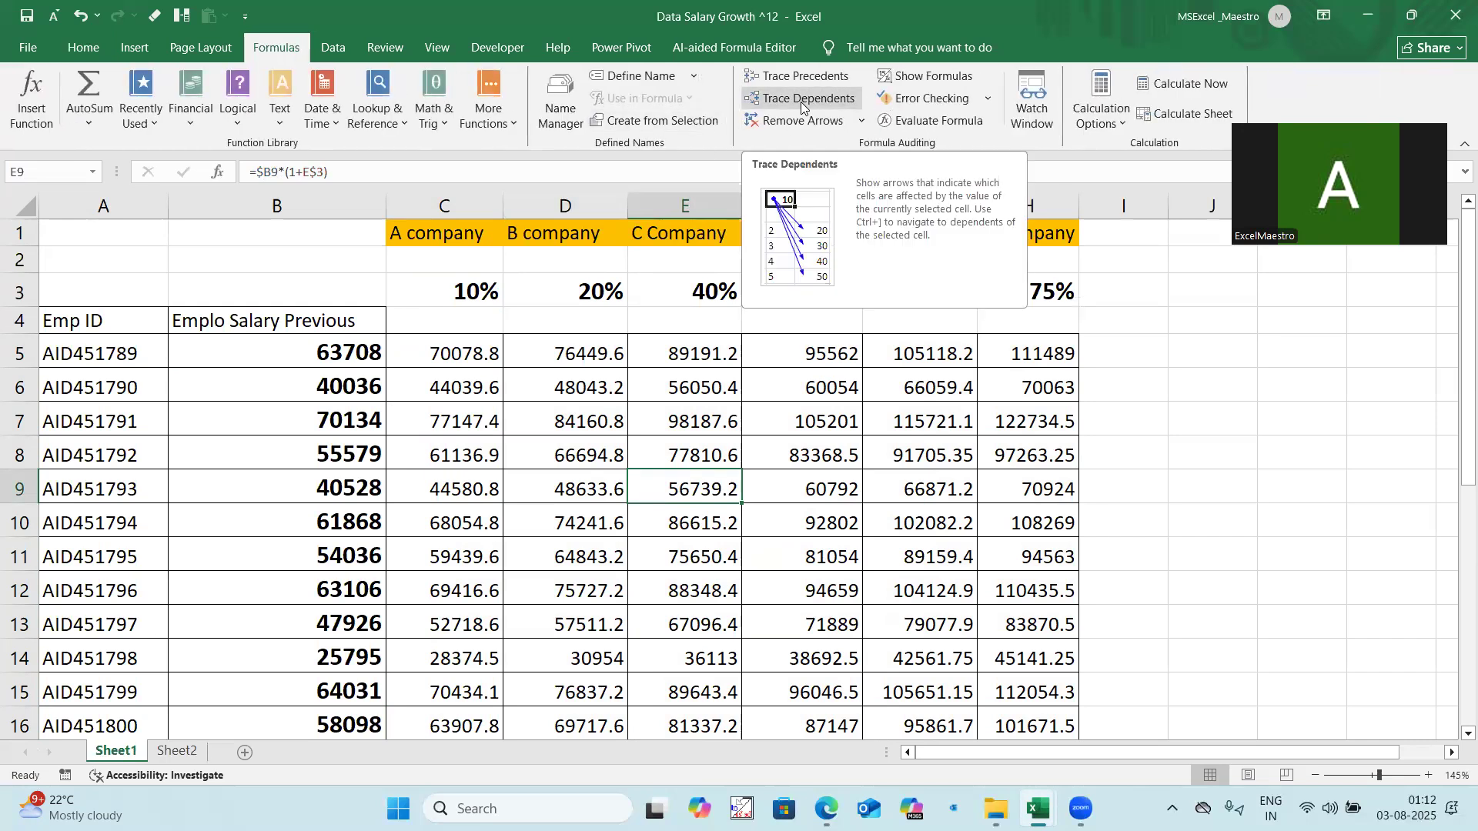
pyautogui.click(809, 77)
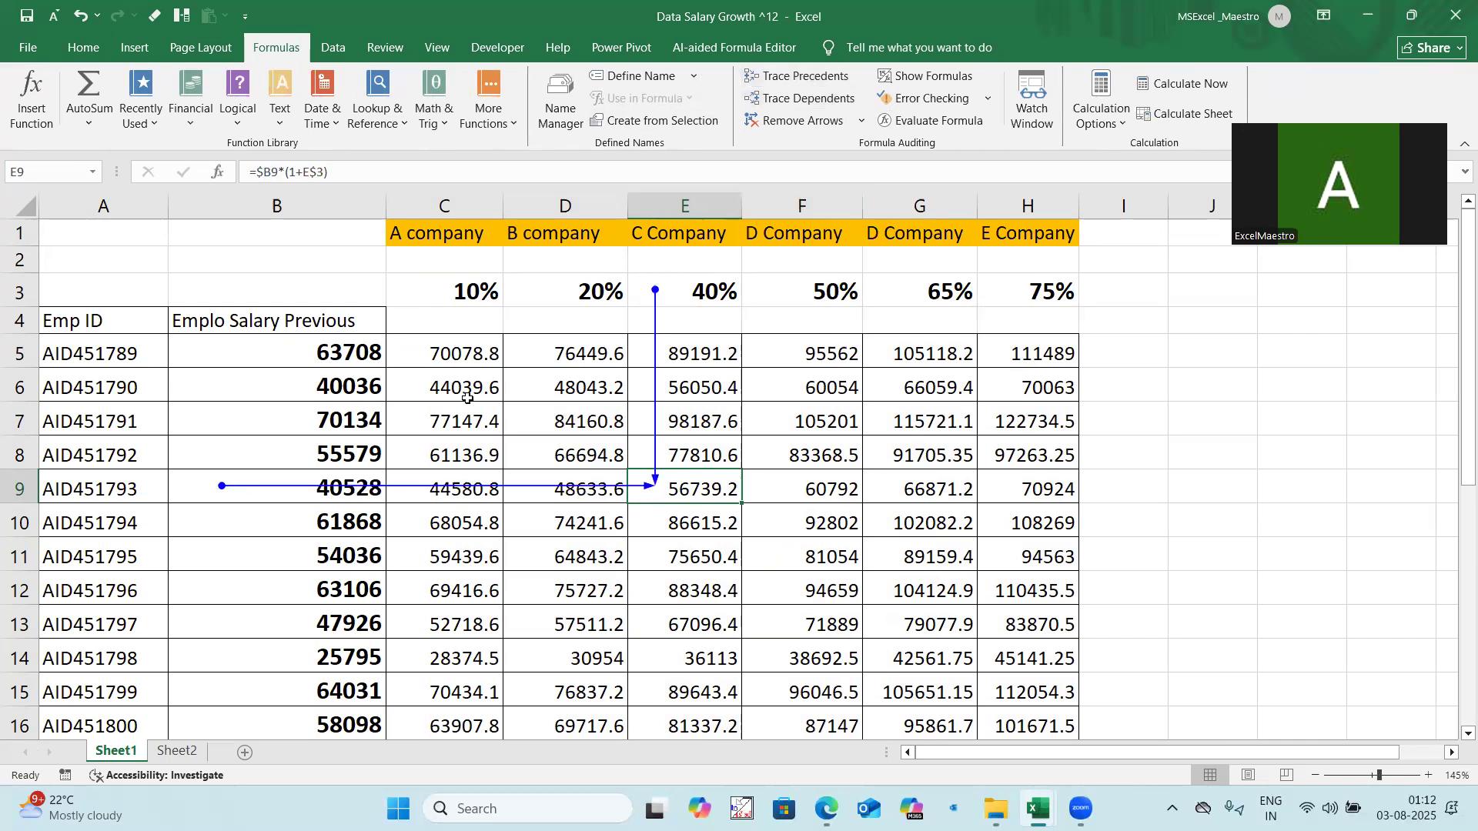
pyautogui.click(825, 123)
# Step: Trace the precedents of E15 and switch back to the Date Format Analysis workbook
pyautogui.click(700, 682)
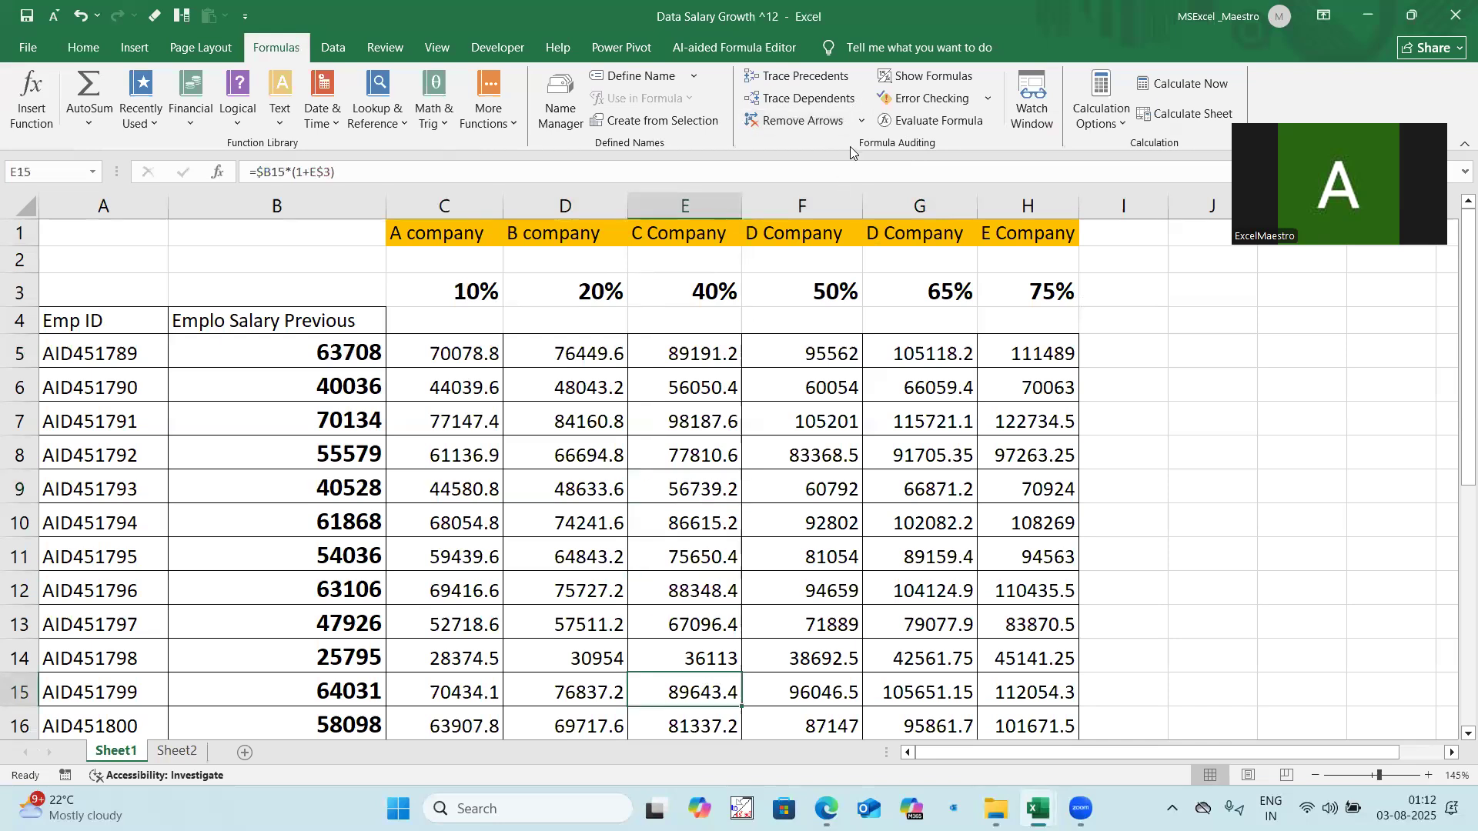
pyautogui.click(820, 75)
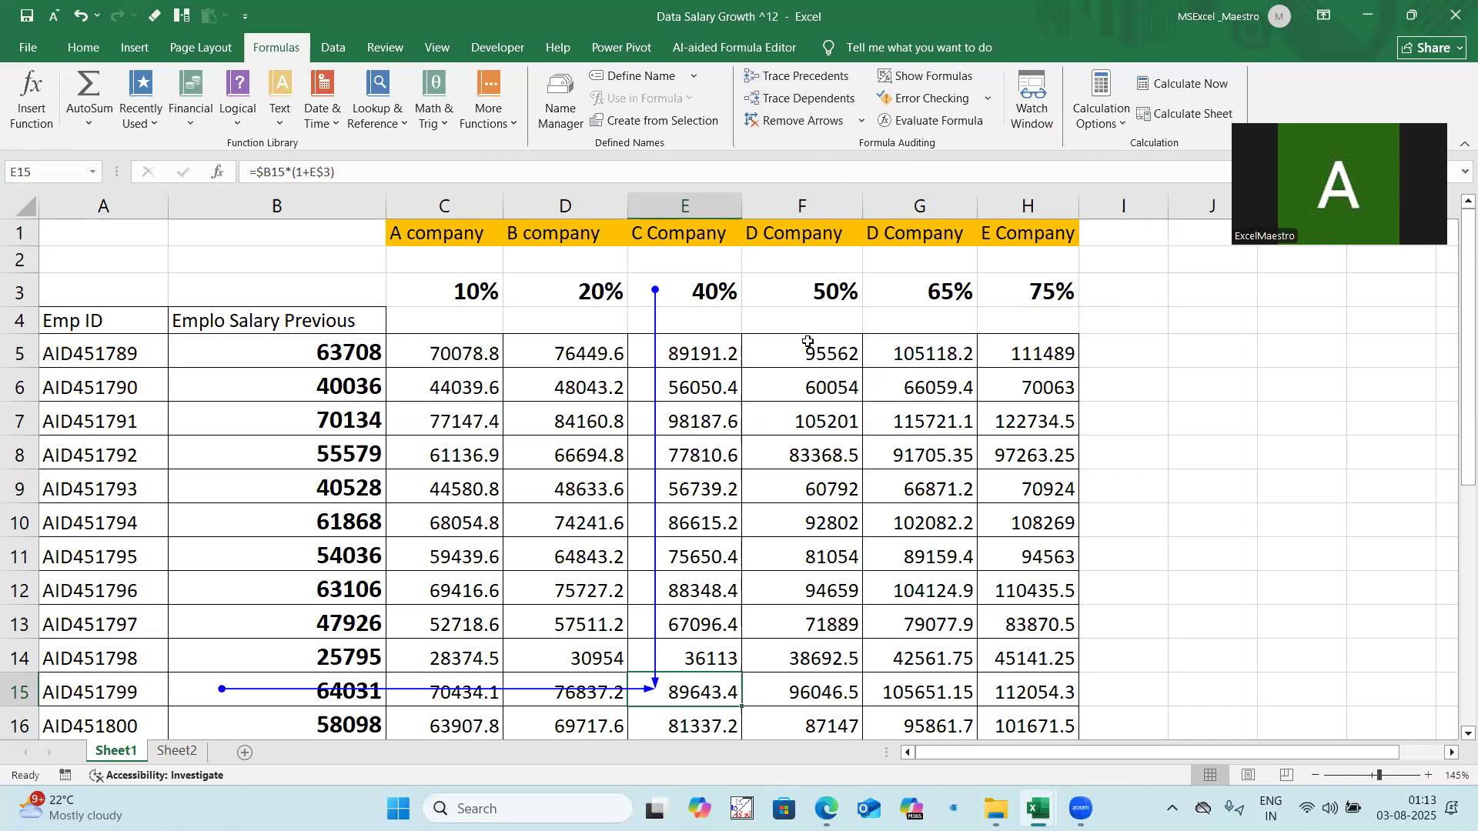
pyautogui.click(796, 398)
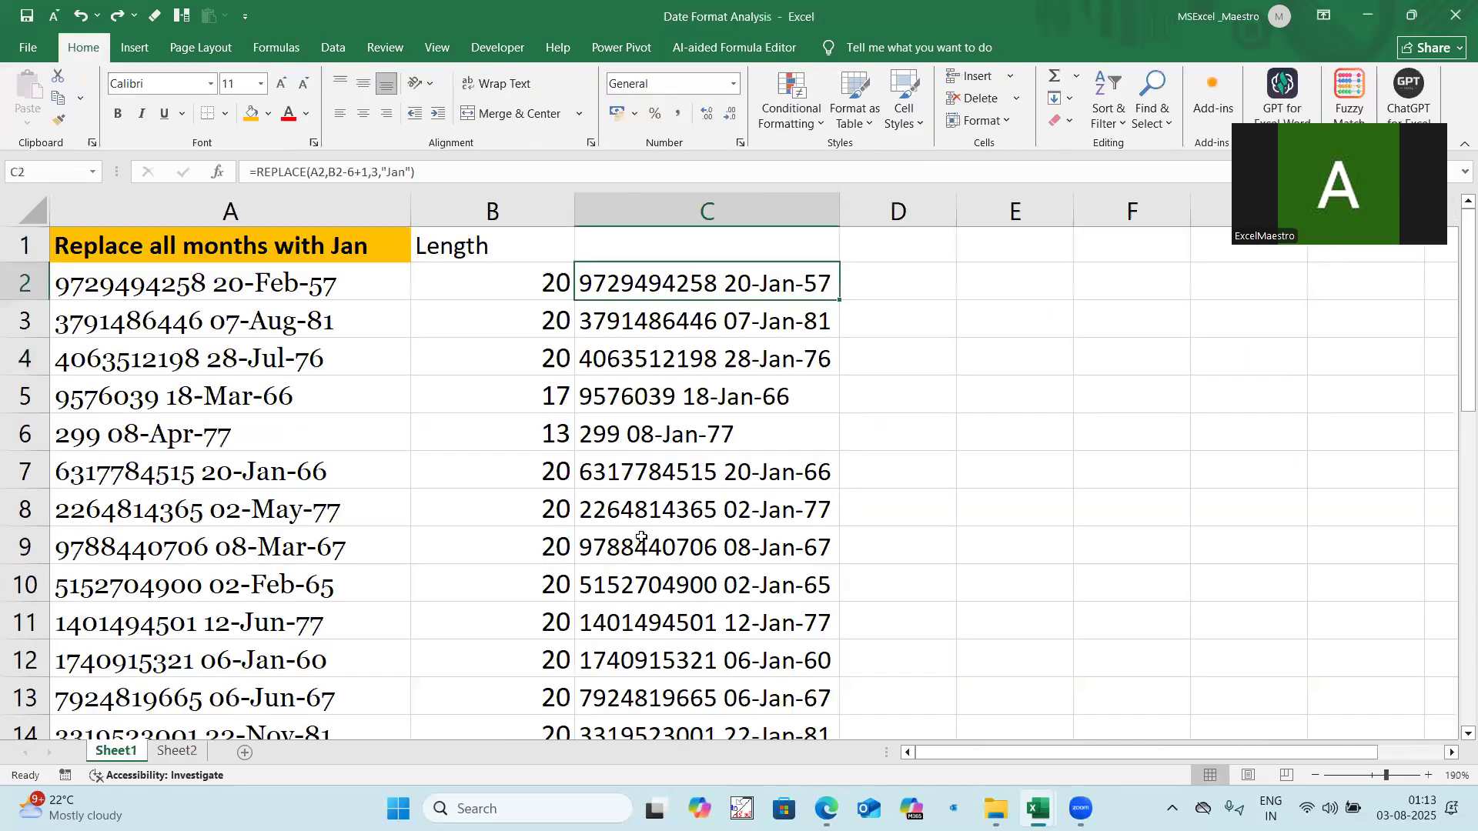